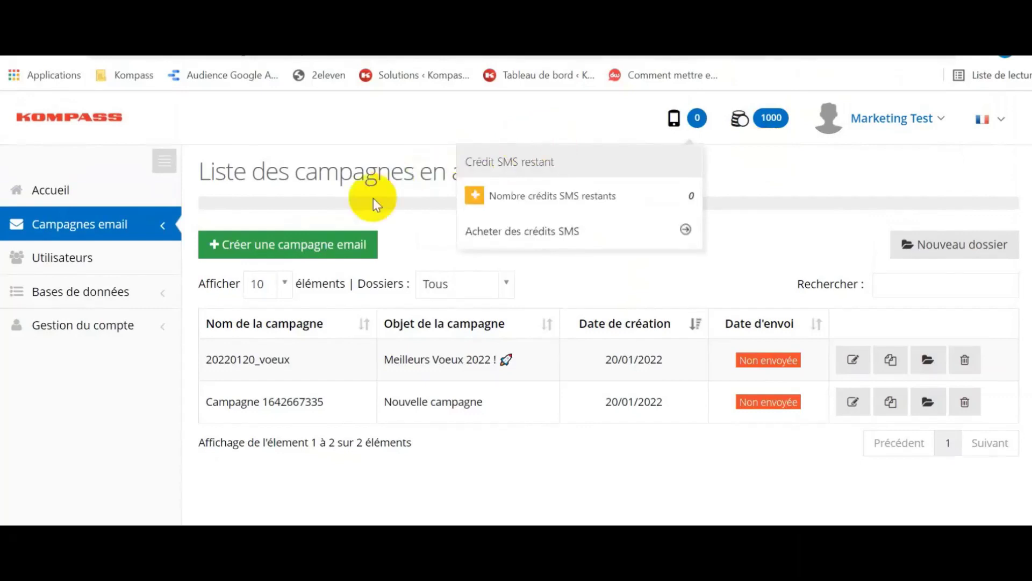
# Create a new blank email campaign with 'Créer une campagne email'.
pyautogui.click(350, 245)
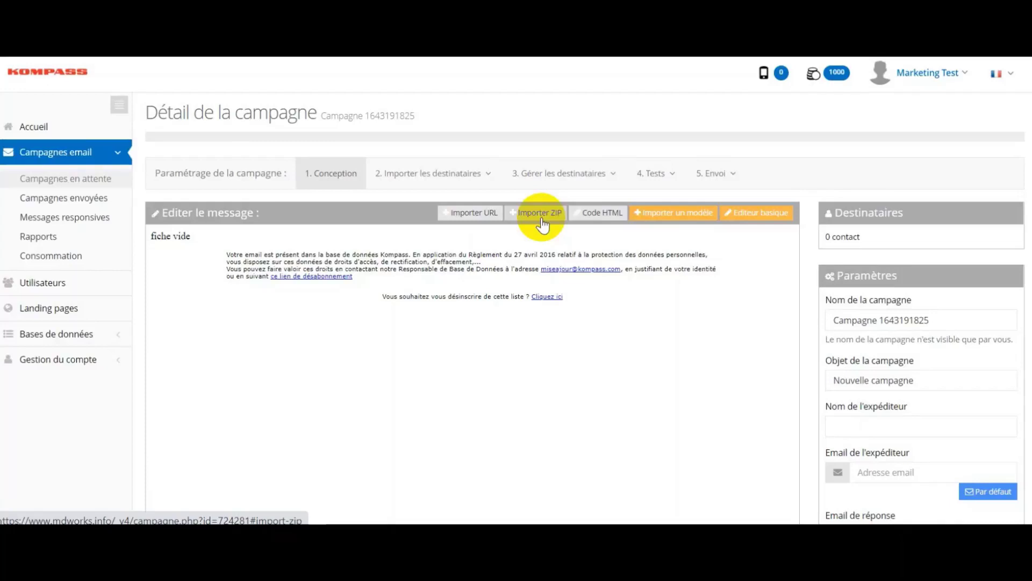
# Import the Industrie_Chimique ZIP archive as the campaign message.
pyautogui.click(541, 217)
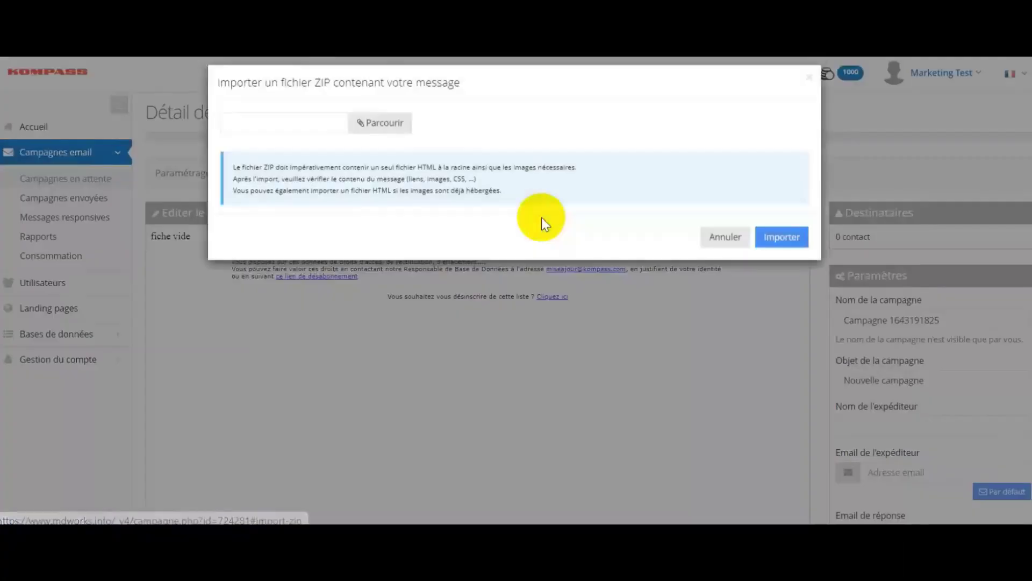
pyautogui.click(385, 141)
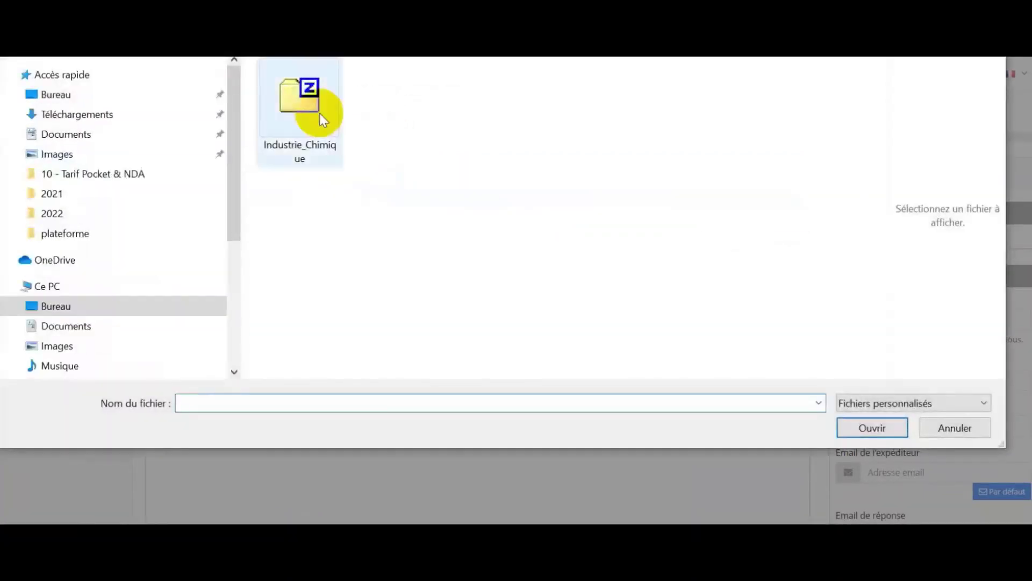
pyautogui.click(310, 105)
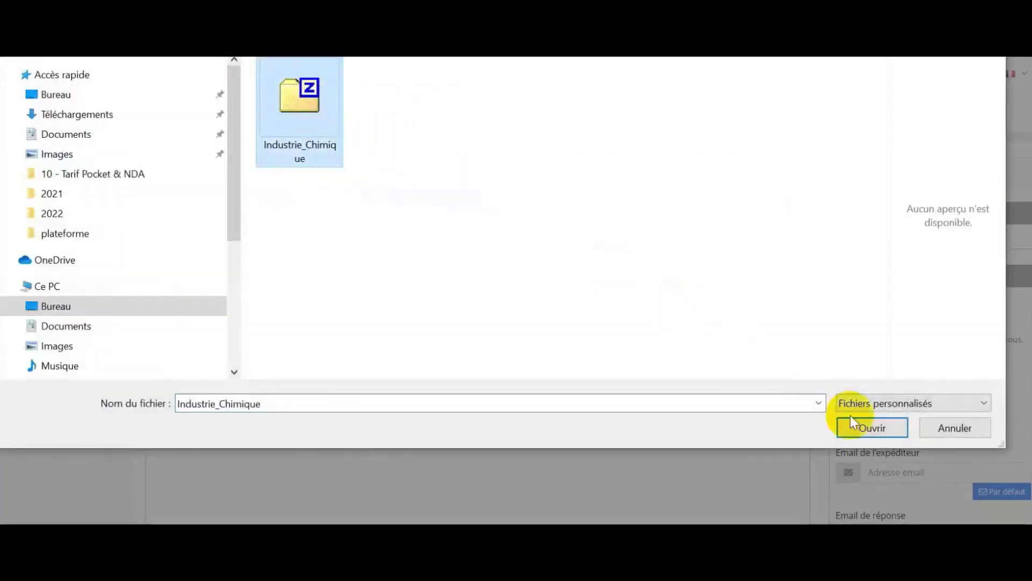
pyautogui.click(878, 429)
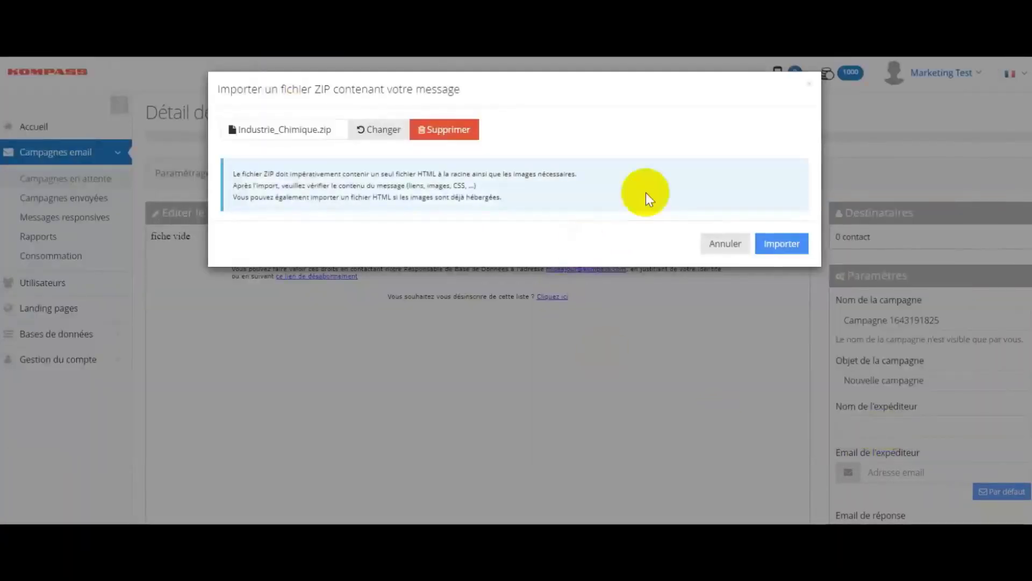
pyautogui.click(772, 245)
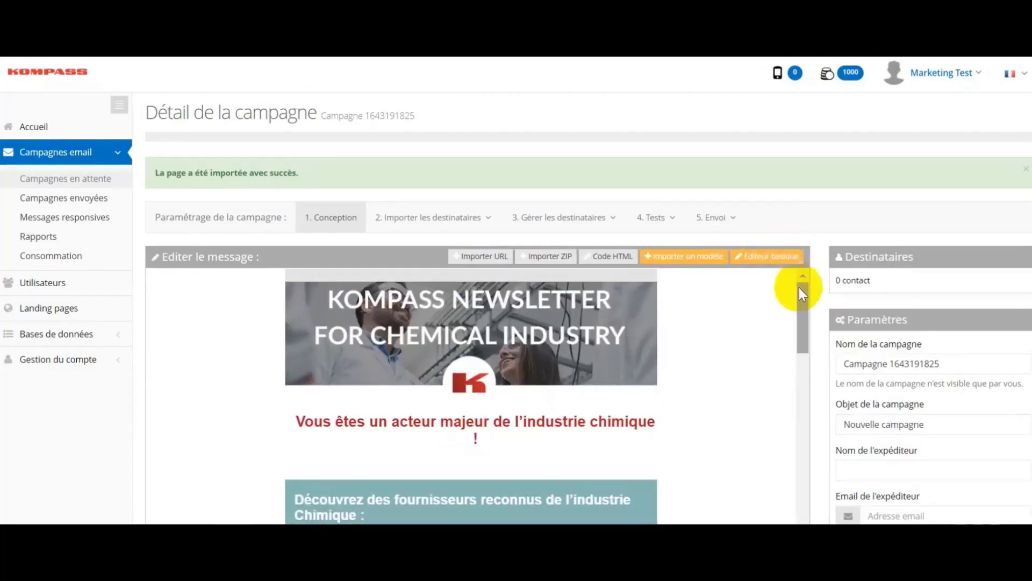
# In the basic editor, replace the headline's opening 'Vous êtes un' with 'Un' and save.
pyautogui.moveTo(802, 290)
pyautogui.mouseDown()
pyautogui.moveTo(800, 370)
pyautogui.moveTo(798, 269)
pyautogui.mouseUp()
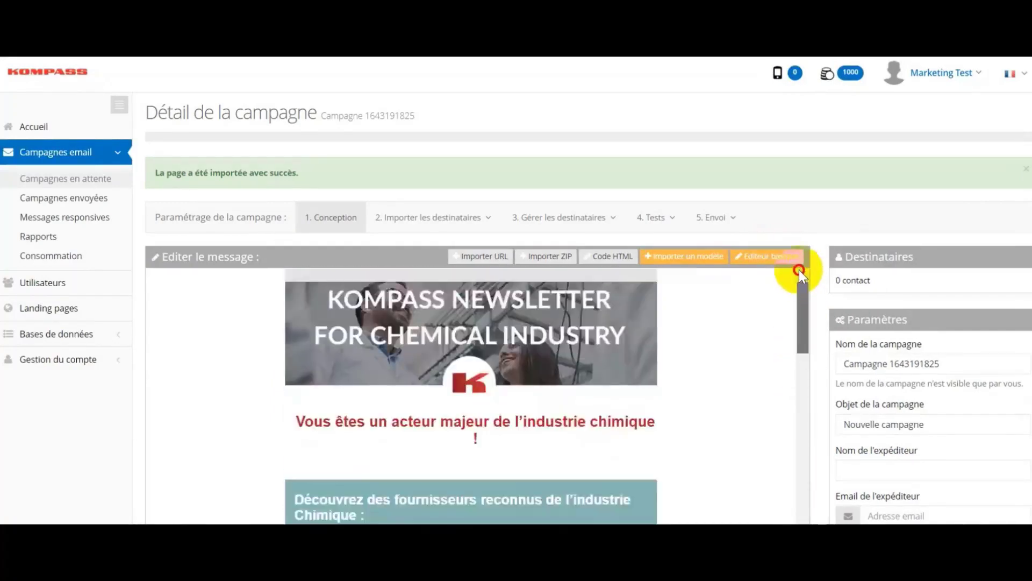
pyautogui.click(766, 257)
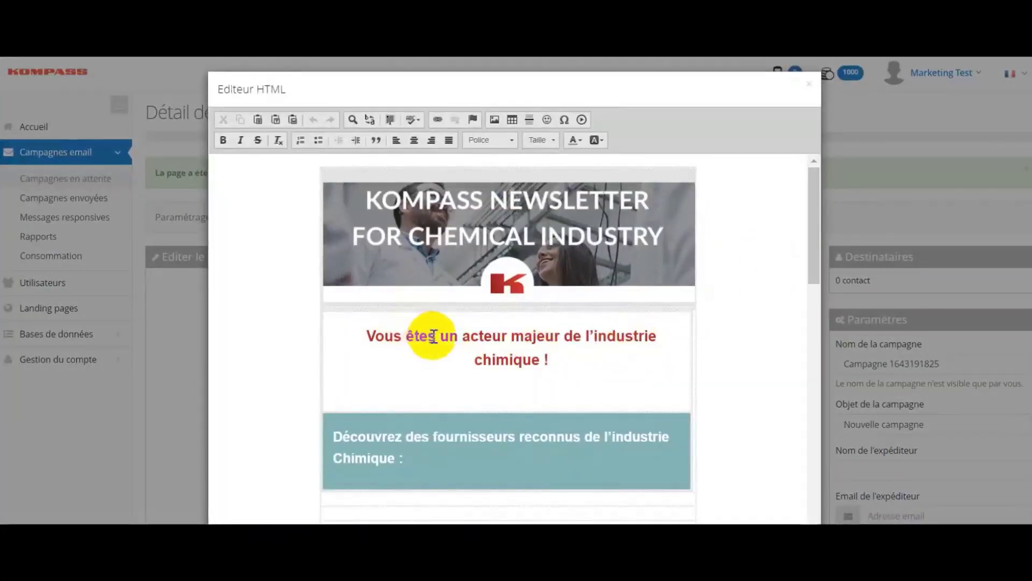
pyautogui.moveTo(457, 337); pyautogui.dragTo(358, 338)
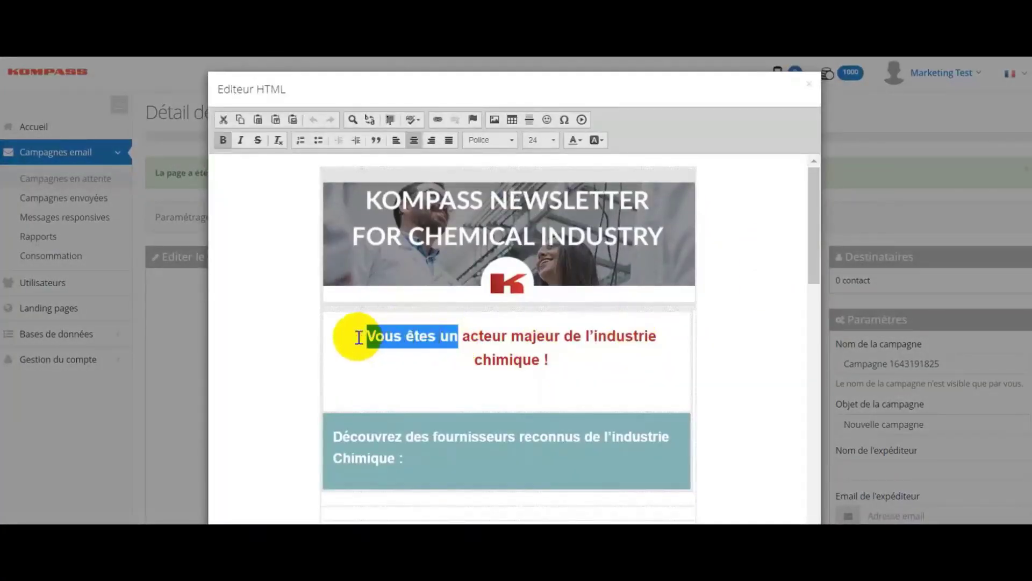
pyautogui.write('Un')
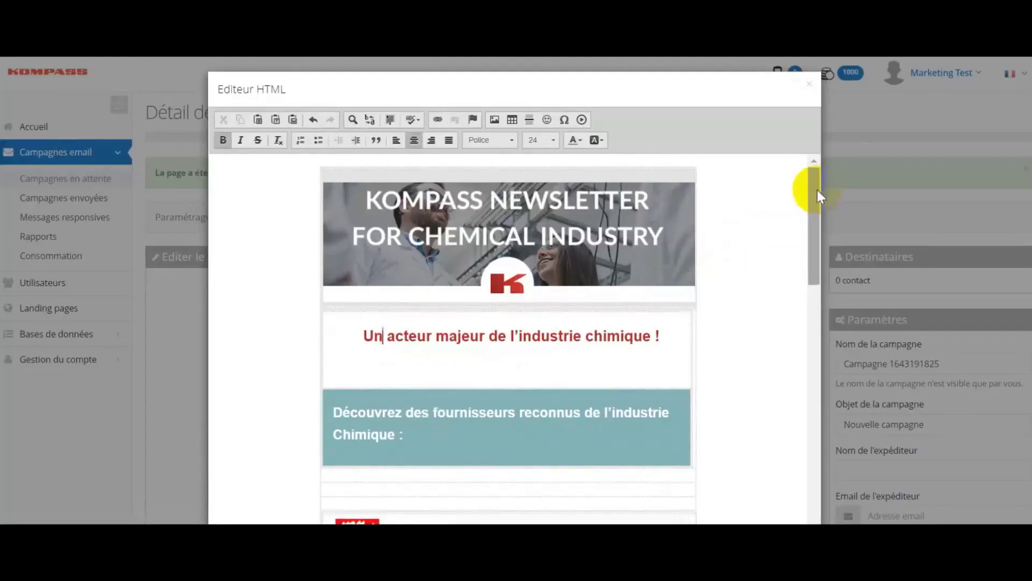
pyautogui.moveTo(814, 187); pyautogui.dragTo(814, 524)
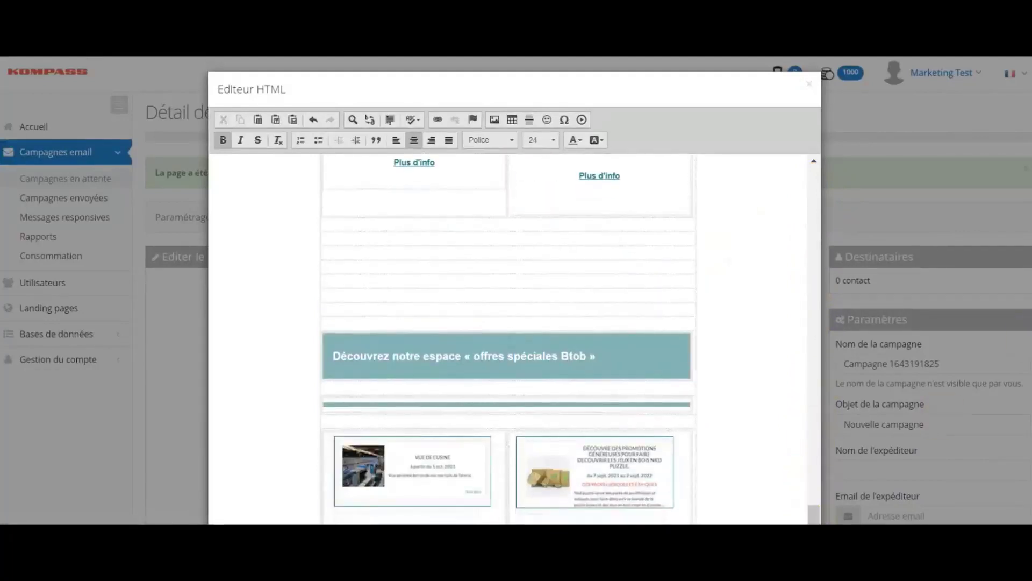
pyautogui.scroll(-6, 812, 516)
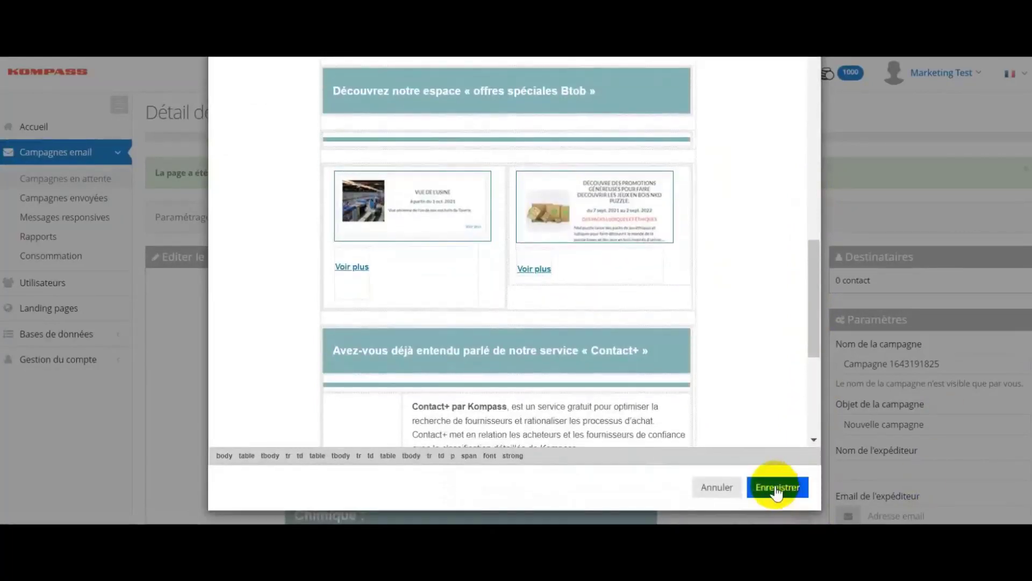
pyautogui.click(778, 488)
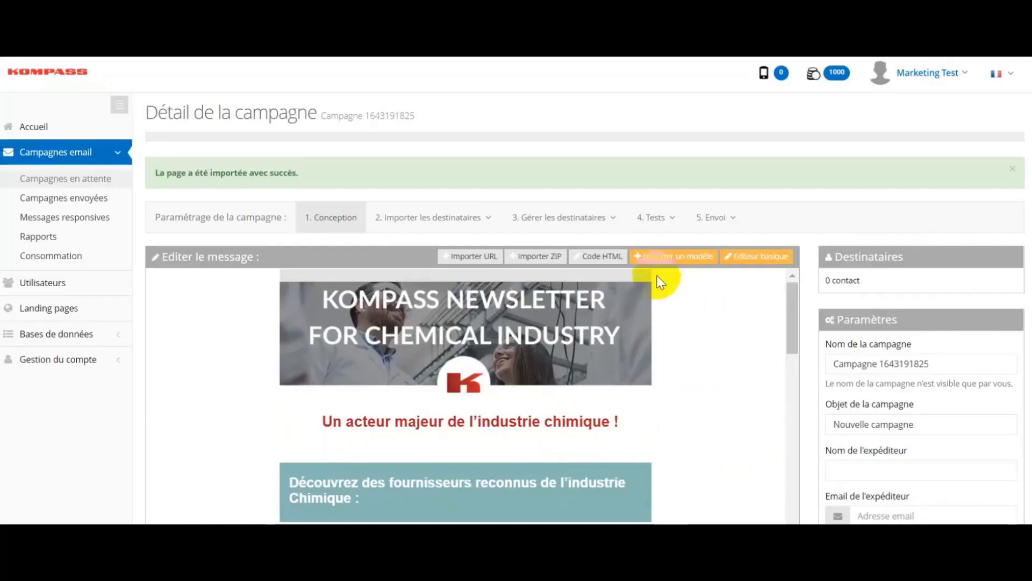
# Import the Corporate design template in place of the chemical newsletter.
pyautogui.click(672, 258)
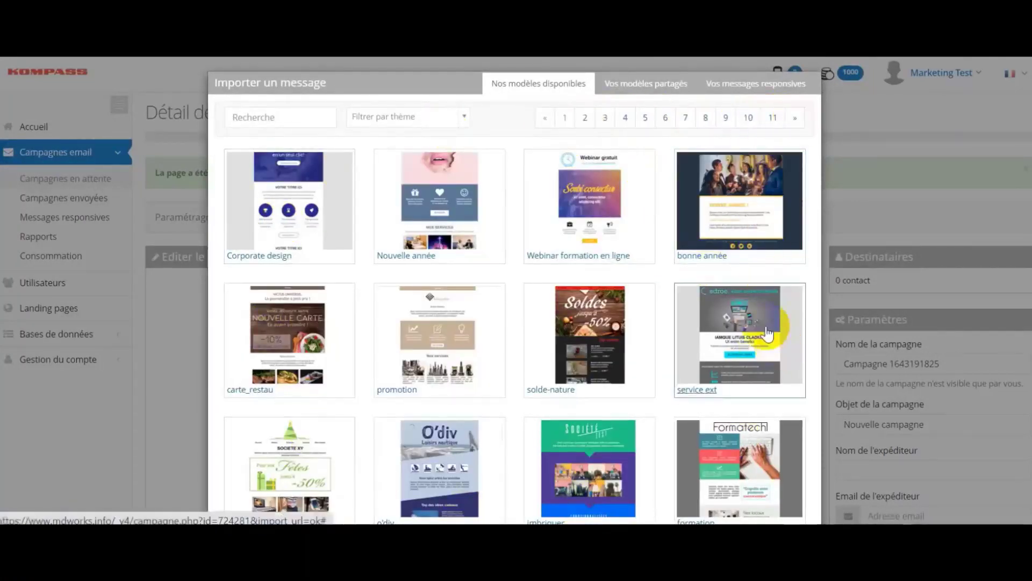
pyautogui.click(290, 192)
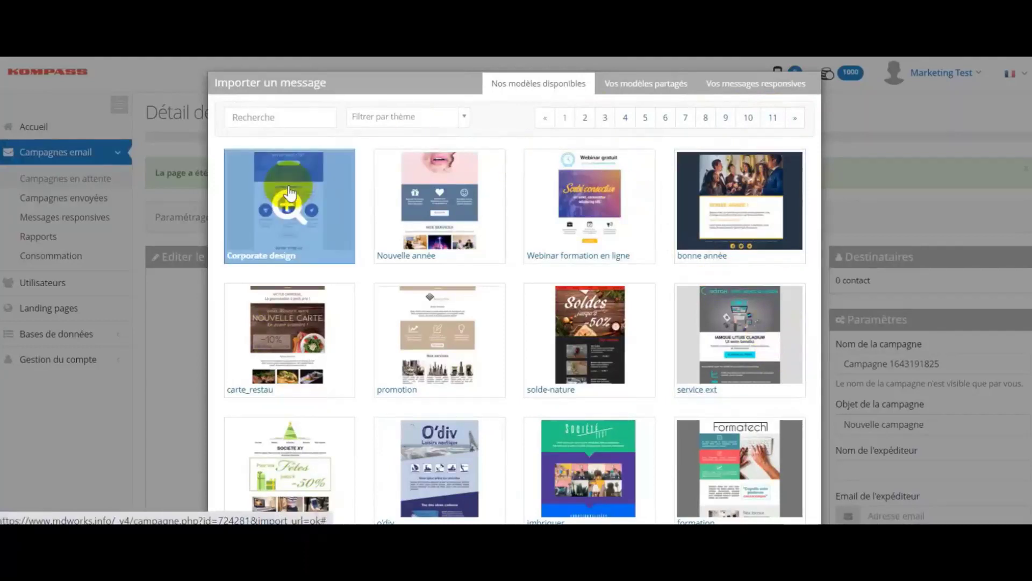
pyautogui.scroll(-2, 979, 189)
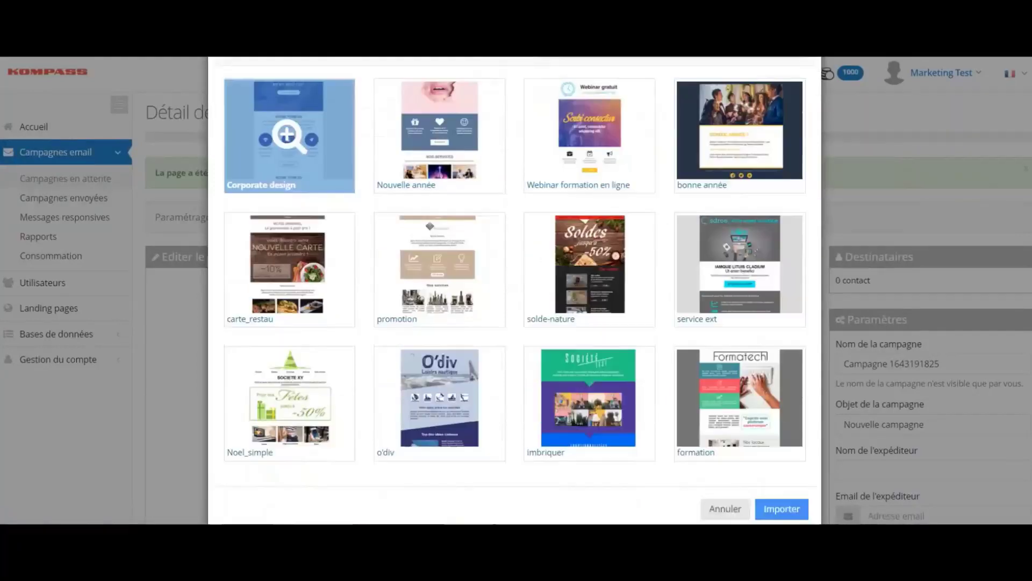
pyautogui.scroll(-1, 1028, 426)
pyautogui.click(778, 488)
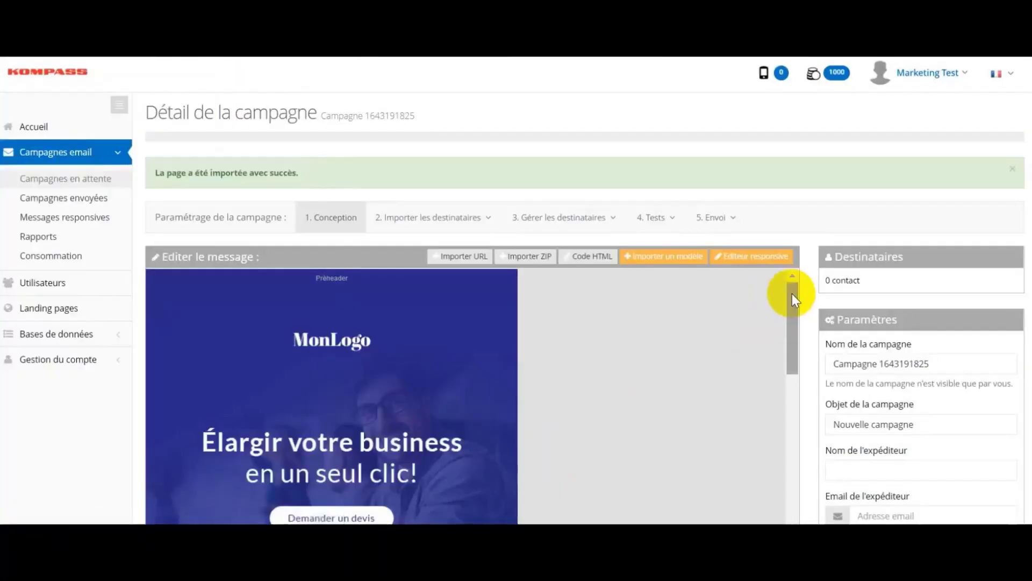
pyautogui.click(792, 295)
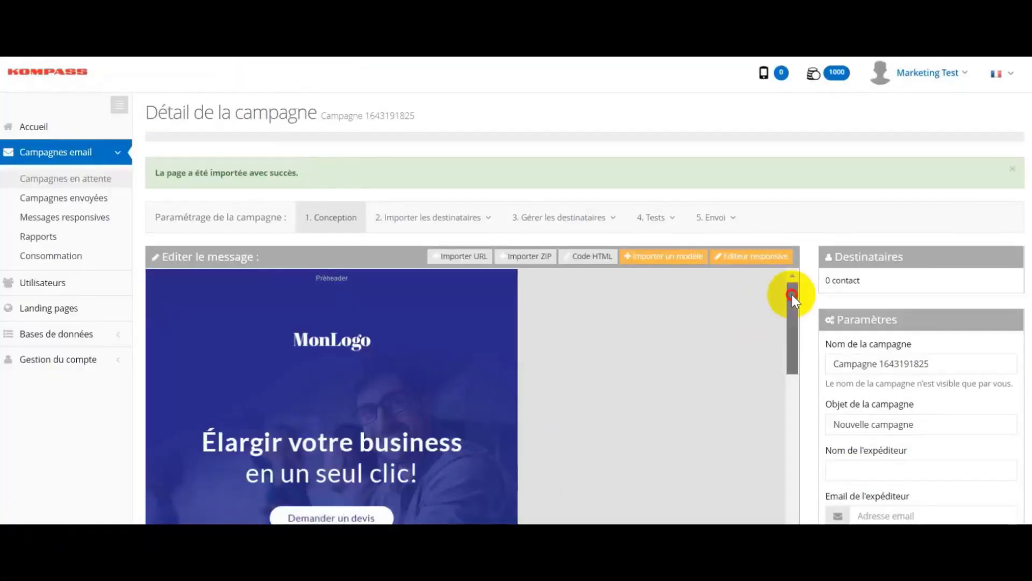
pyautogui.moveTo(792, 295)
pyautogui.mouseDown()
pyautogui.moveTo(801, 437)
pyautogui.moveTo(802, 283)
pyautogui.mouseUp()
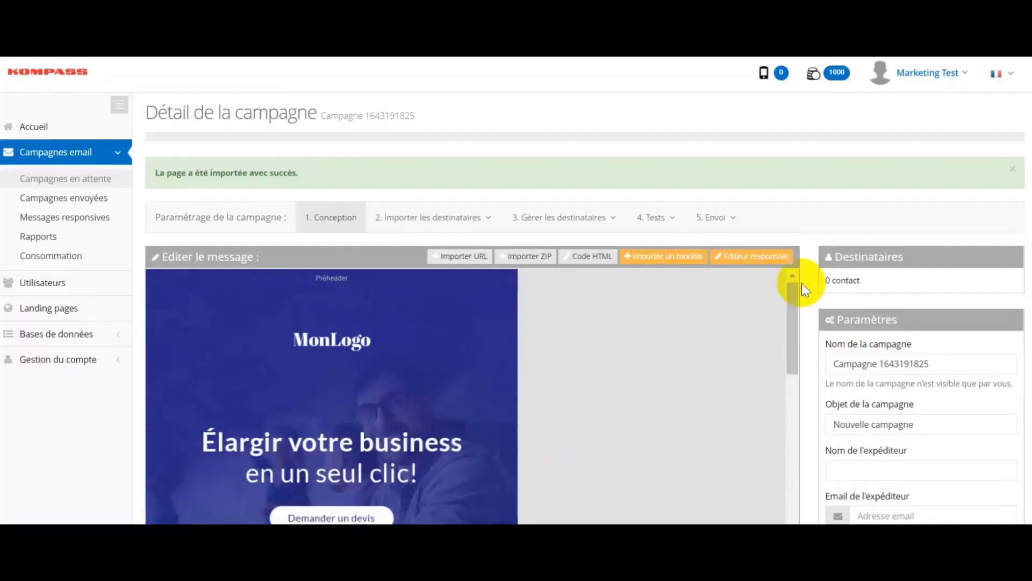
# In the responsive editor, replace the header image with the Kompass logo from the gallery.
pyautogui.click(751, 263)
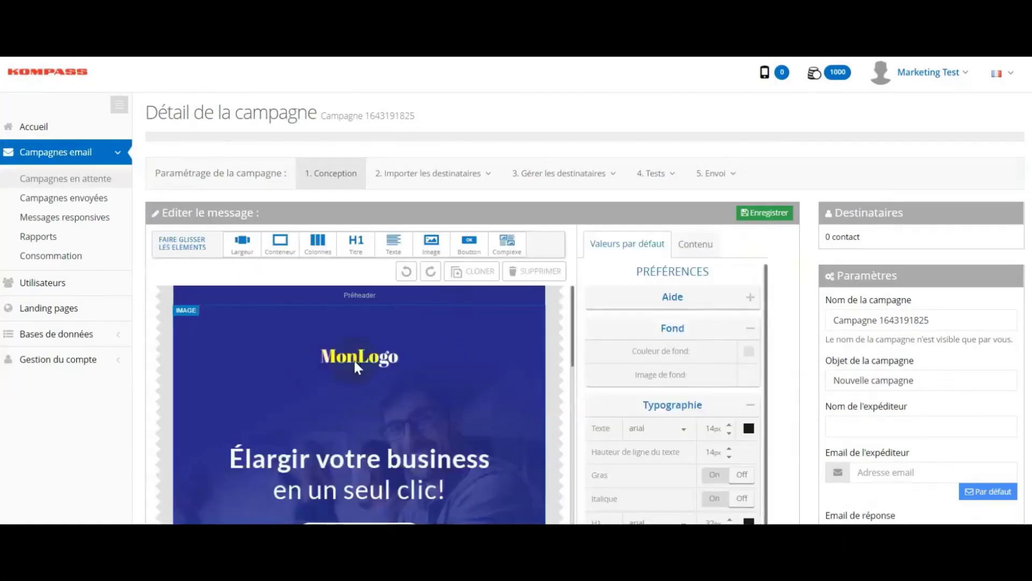
pyautogui.click(357, 457)
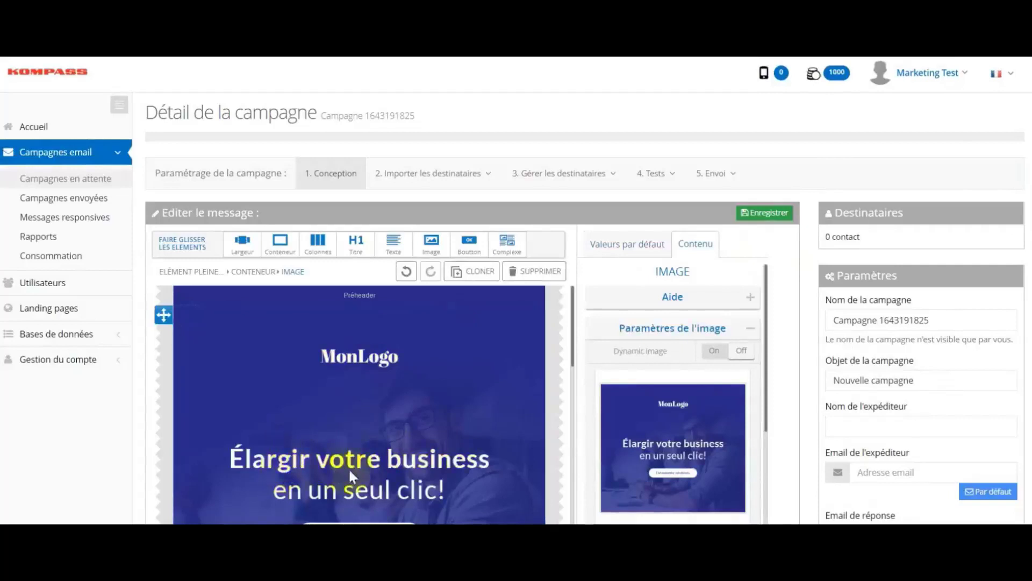
pyautogui.doubleClick(348, 466)
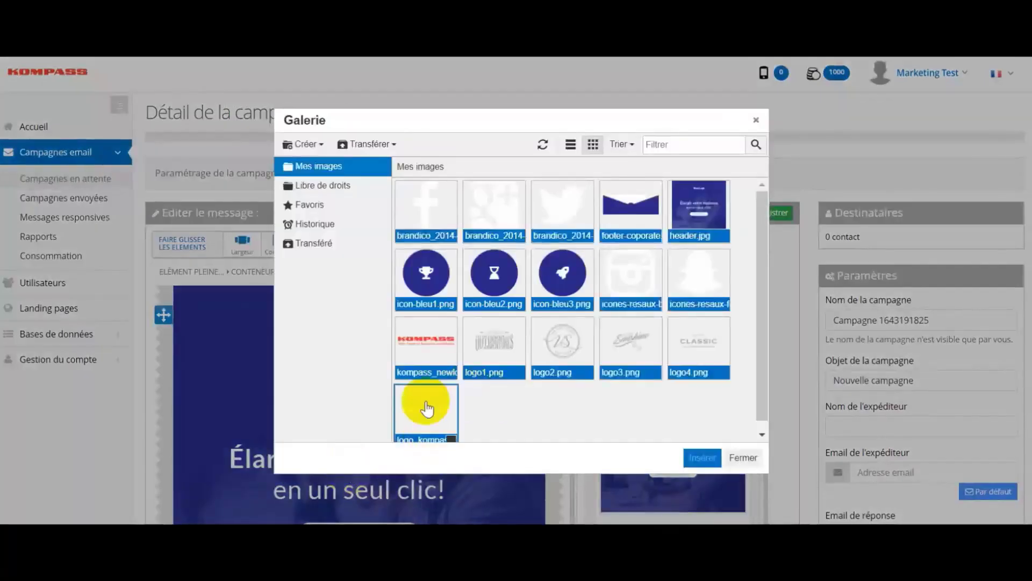
pyautogui.doubleClick(429, 356)
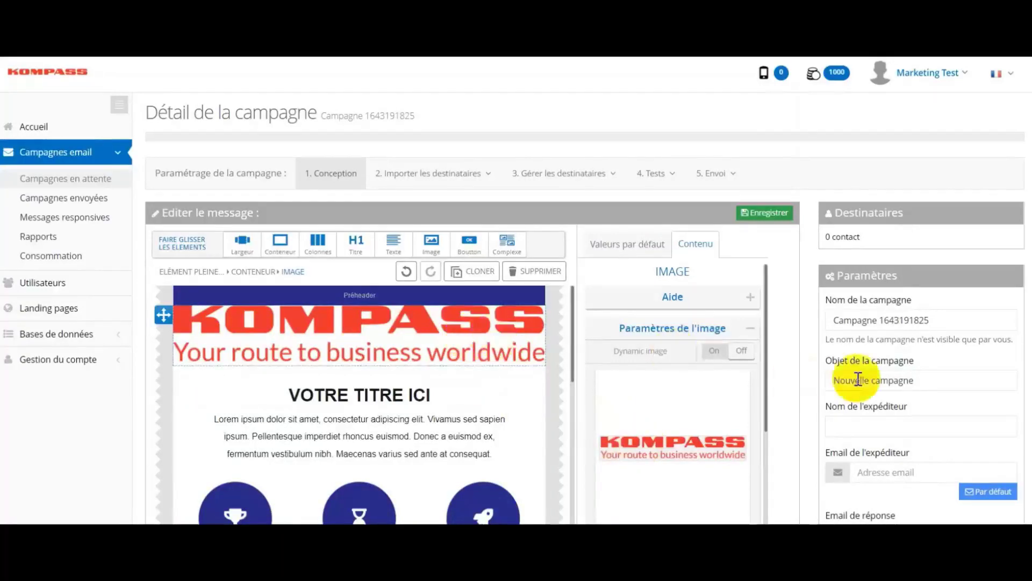
# Shrink the header logo from 600px to 274px wide with the Taille slider.
pyautogui.scroll(-4, 767, 210)
pyautogui.moveTo(767, 210); pyautogui.dragTo(760, 363)
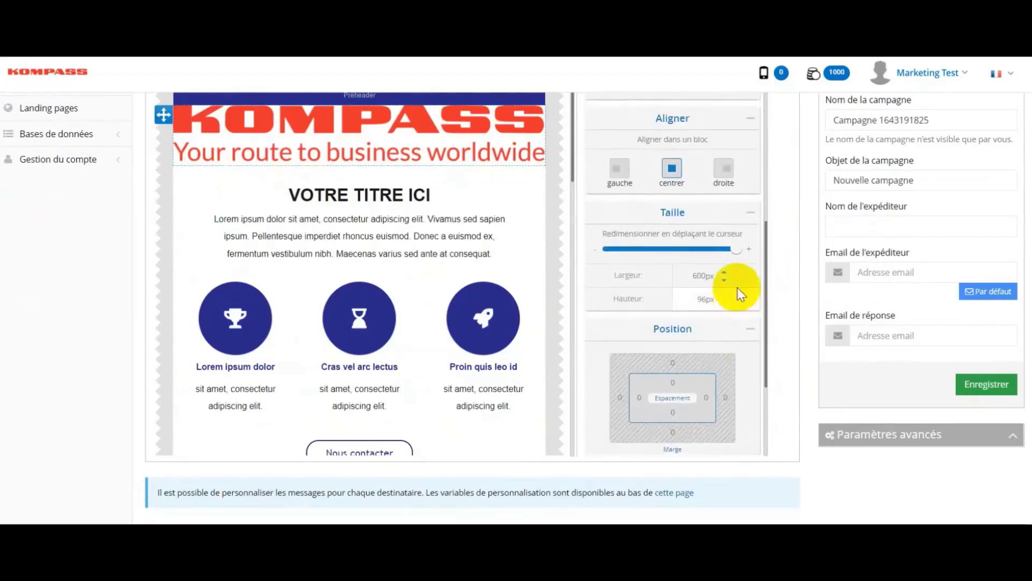
pyautogui.moveTo(733, 249); pyautogui.dragTo(665, 247)
pyautogui.moveTo(764, 289); pyautogui.dragTo(391, 174)
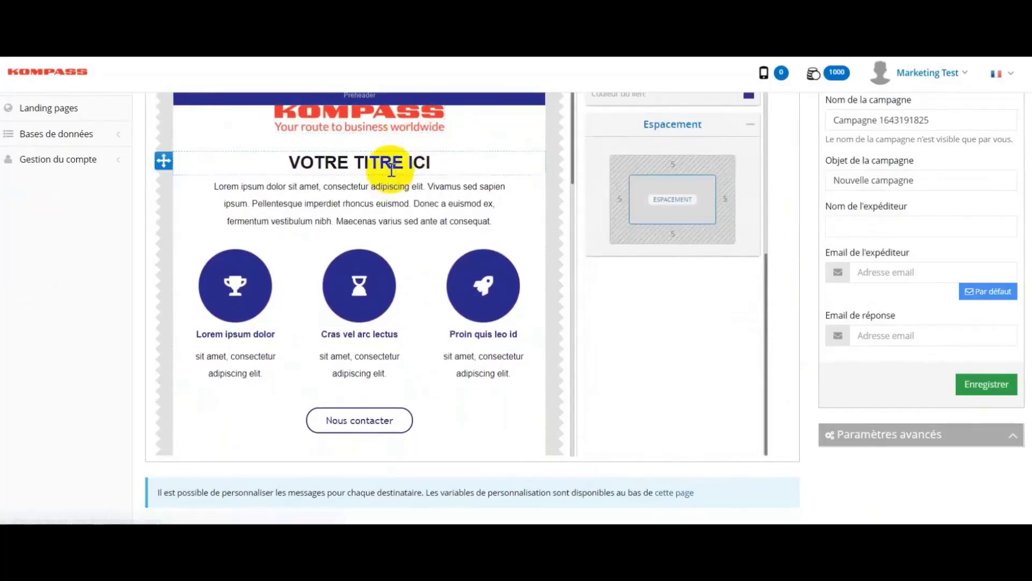
# Replace the 'VOTRE TITRE ICI' title with 'BOOSTER VOTRE BUSINESS'.
pyautogui.doubleClick(390, 173)
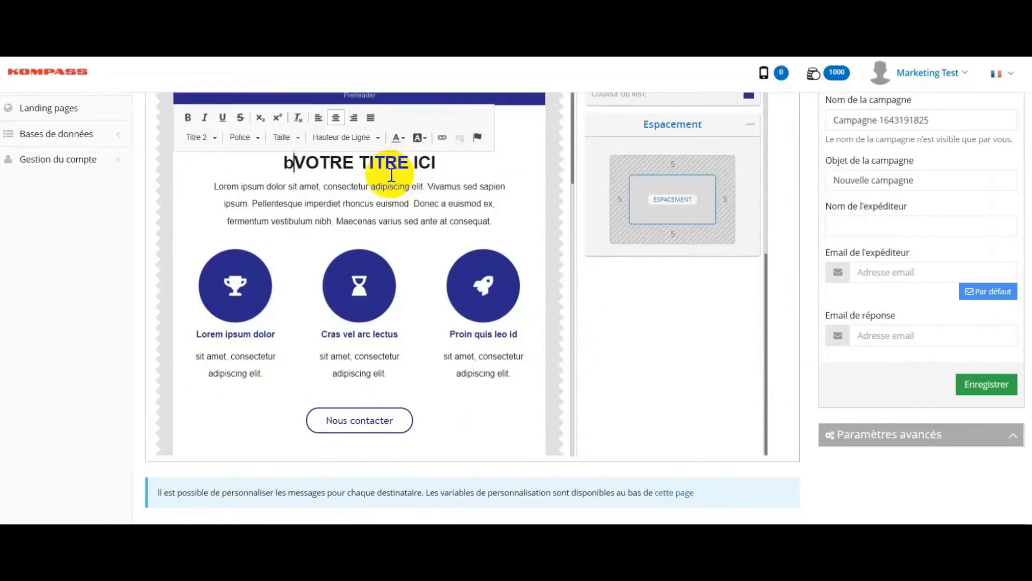
pyautogui.write('BOOSTE')
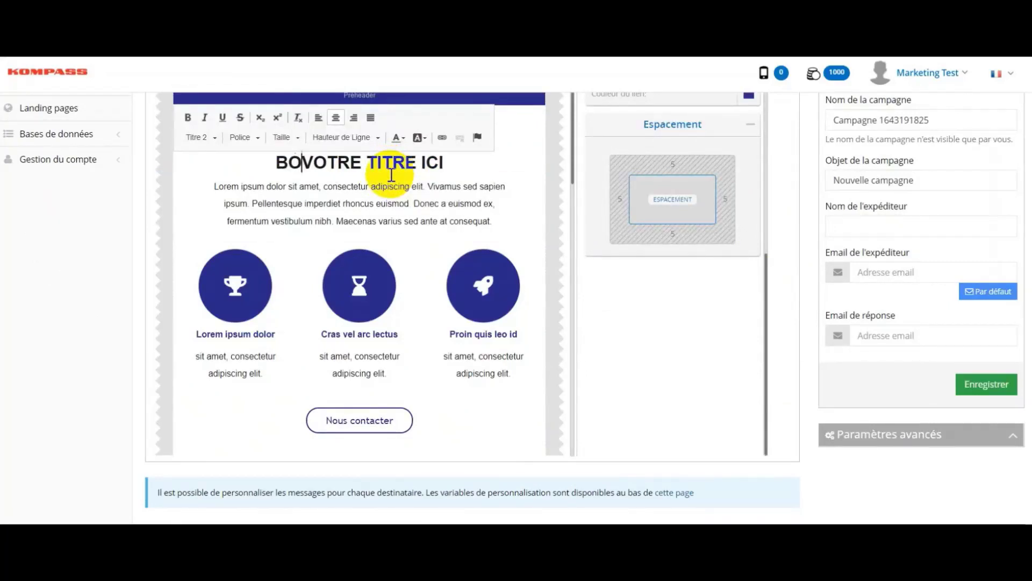
pyautogui.write('R VOT')
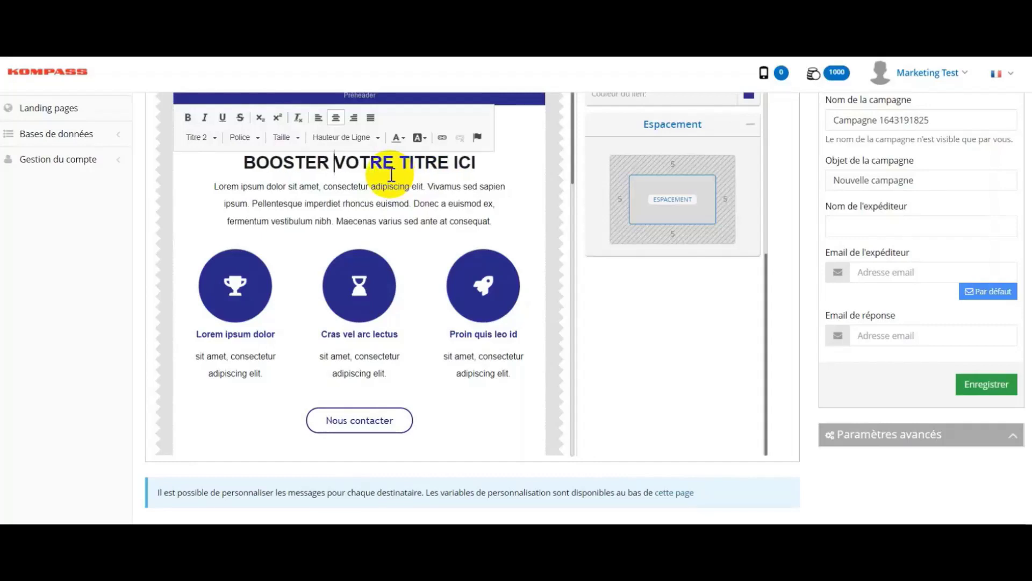
pyautogui.write('RE BUSI')
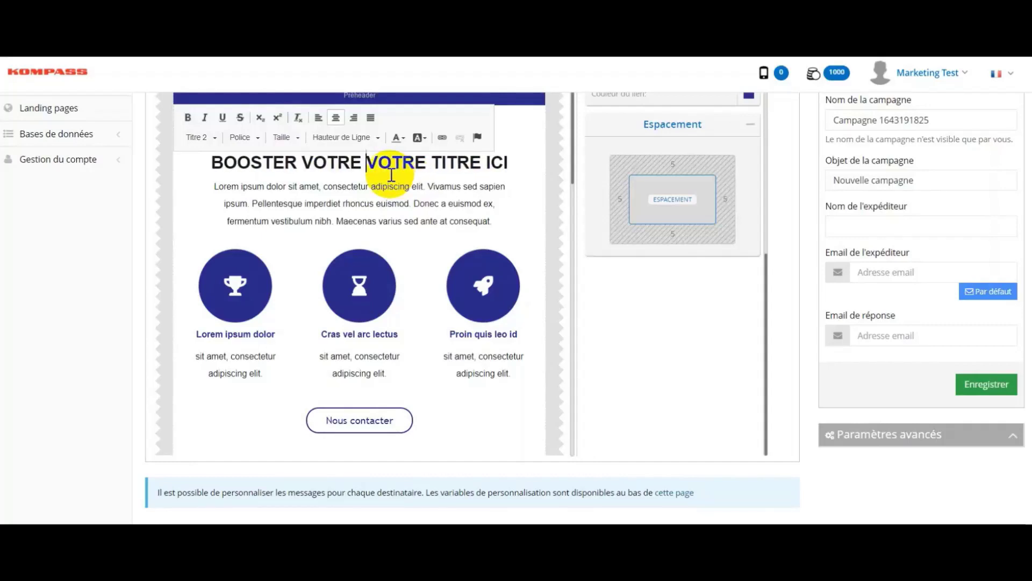
pyautogui.write('NESS')
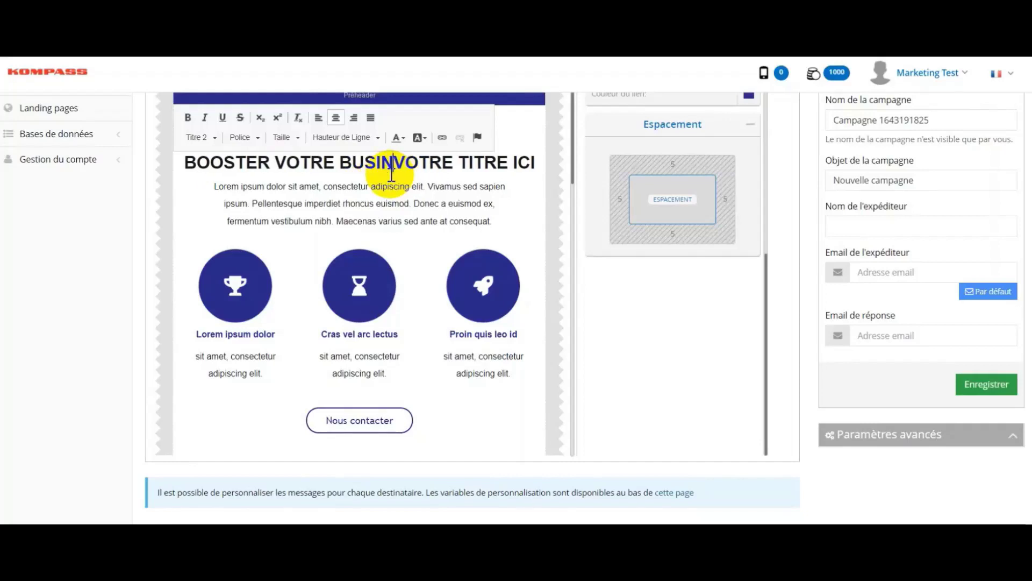
pyautogui.press('Delete')
pyautogui.press('Delete')
pyautogui.press('Delete')
pyautogui.press('Delete')
pyautogui.press('Delete')
pyautogui.press('Delete')
pyautogui.press('Delete')
pyautogui.press('Delete')
pyautogui.press('Delete')
pyautogui.press('Delete')
pyautogui.press('Delete')
pyautogui.press('Delete')
pyautogui.press('Delete')
pyautogui.press('Delete')
pyautogui.press('Delete')
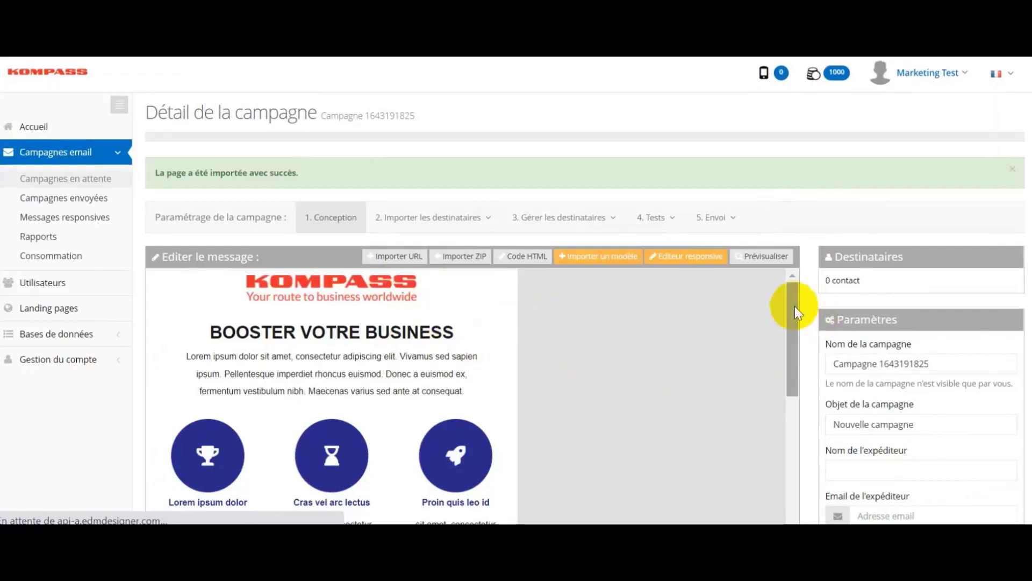
# Preview the BOOSTER VOTRE BUSINESS email at 320px mobile width.
pyautogui.moveTo(794, 306); pyautogui.dragTo(801, 250)
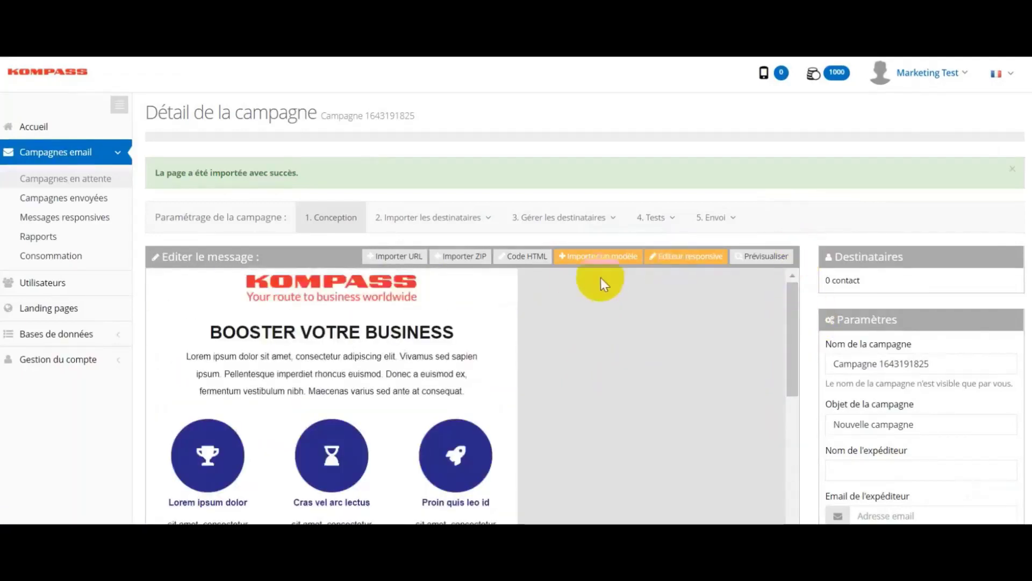
pyautogui.click(762, 254)
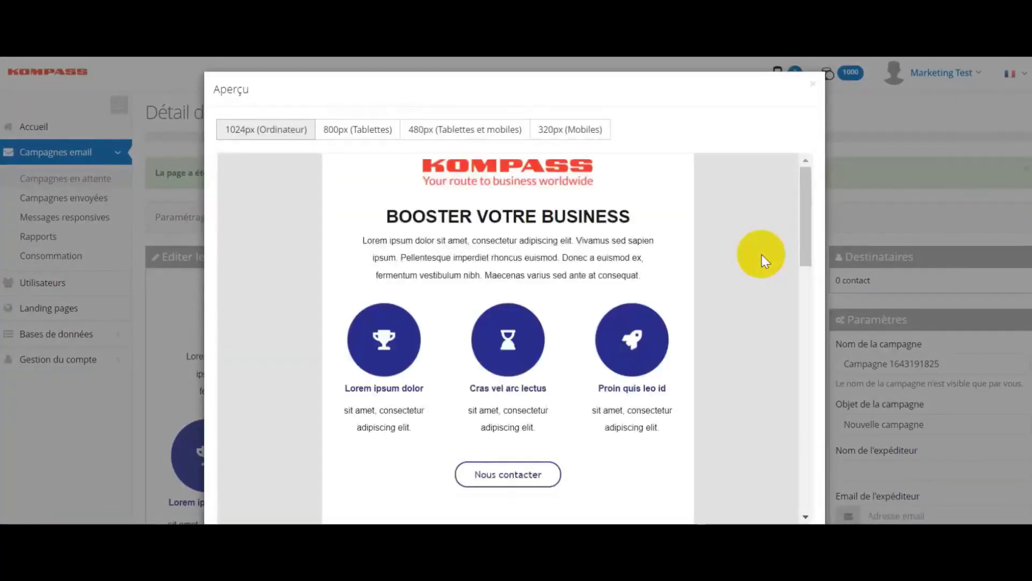
pyautogui.click(573, 129)
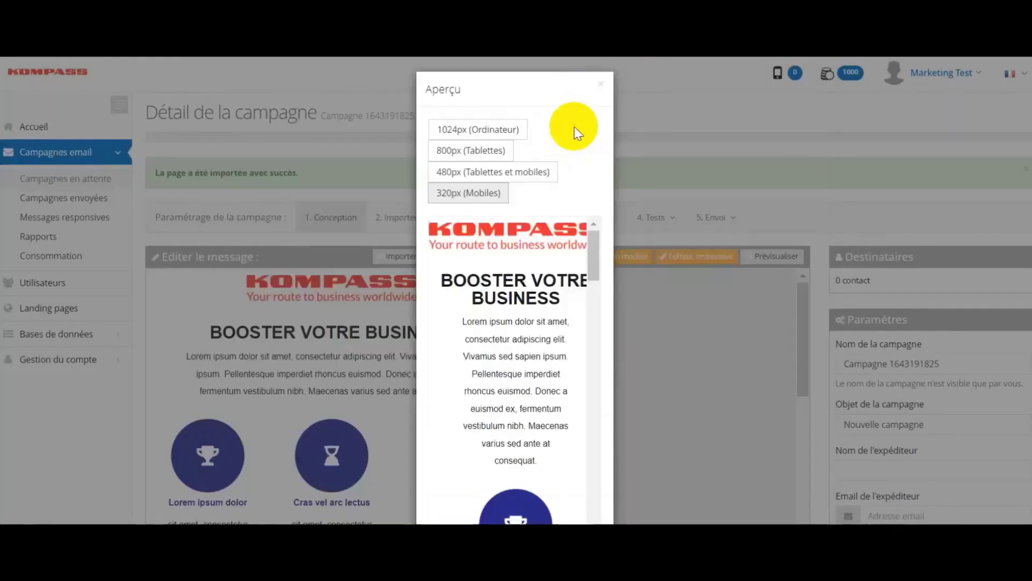
pyautogui.moveTo(592, 254); pyautogui.dragTo(604, 237)
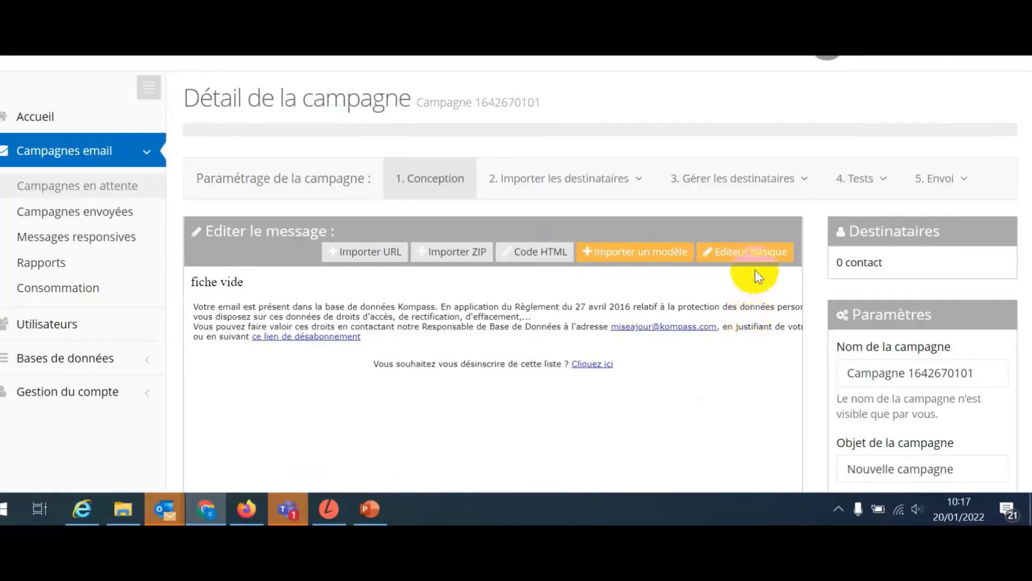
# Paste the 2022 New Year letter into the basic editor, fix its paragraph breaks, and save.
pyautogui.click(757, 258)
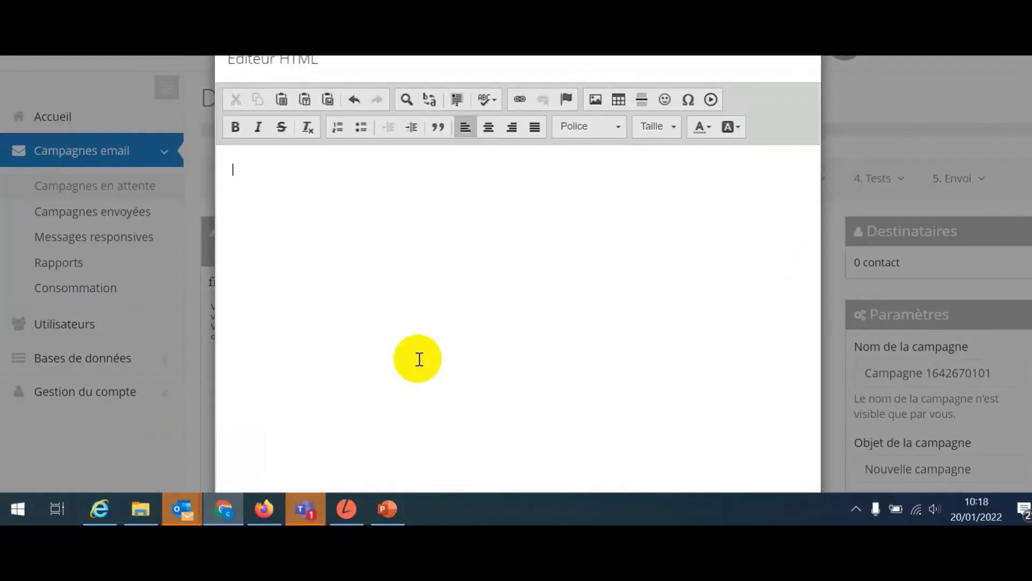
pyautogui.hotkey('ctrl', 'v')
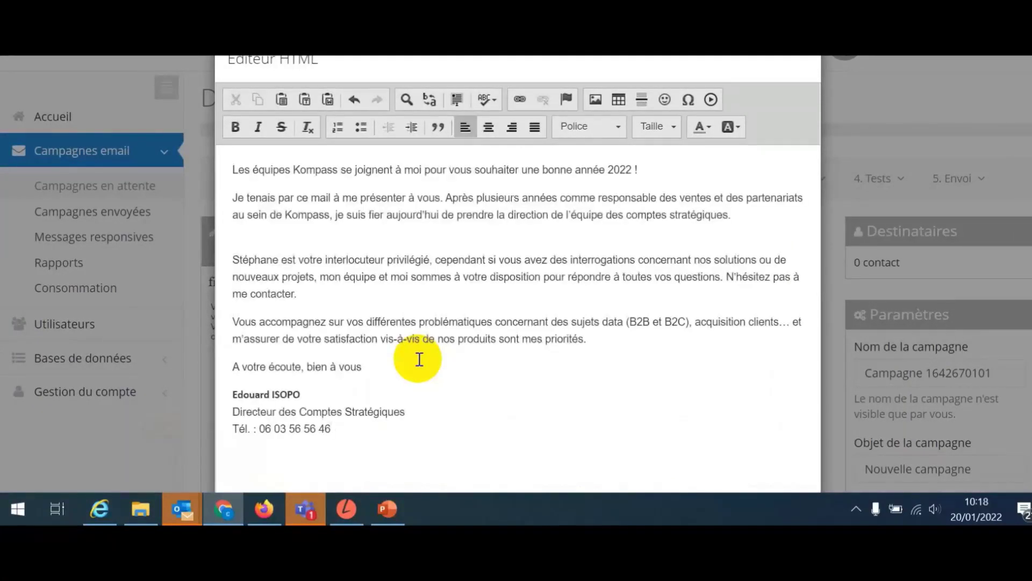
pyautogui.click(436, 245)
pyautogui.press('BackSpace')
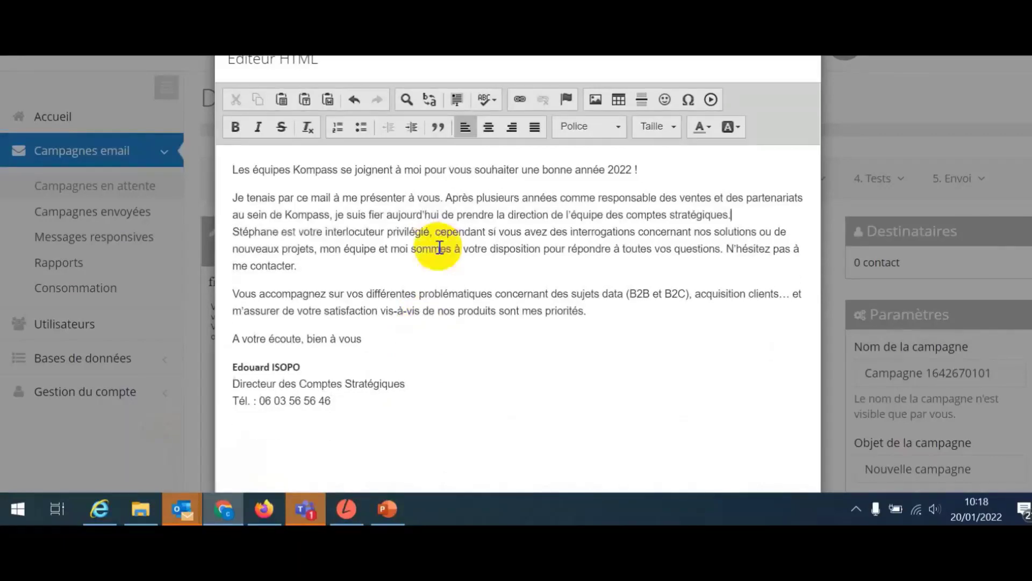
pyautogui.press('Return')
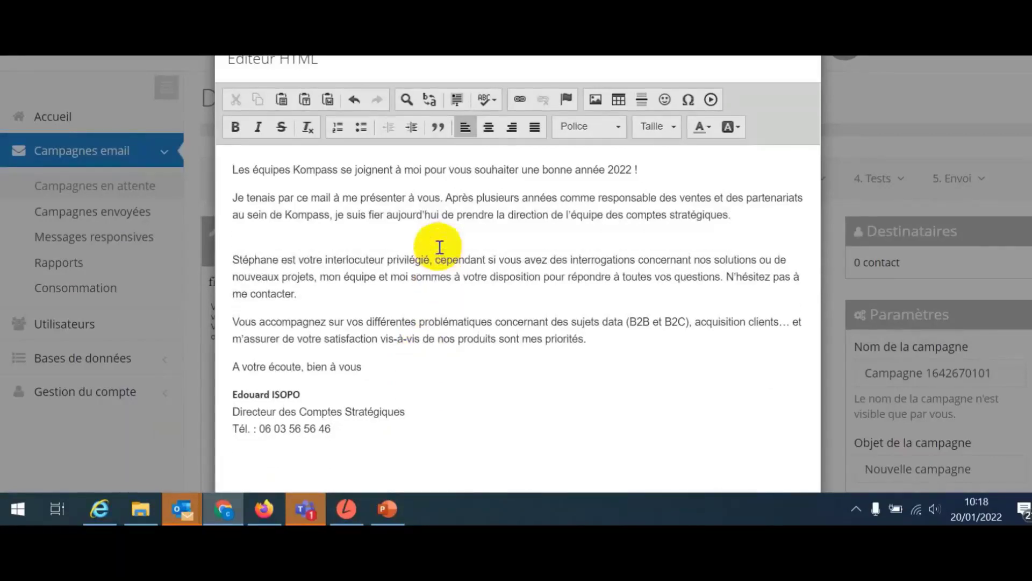
pyautogui.press('Delete')
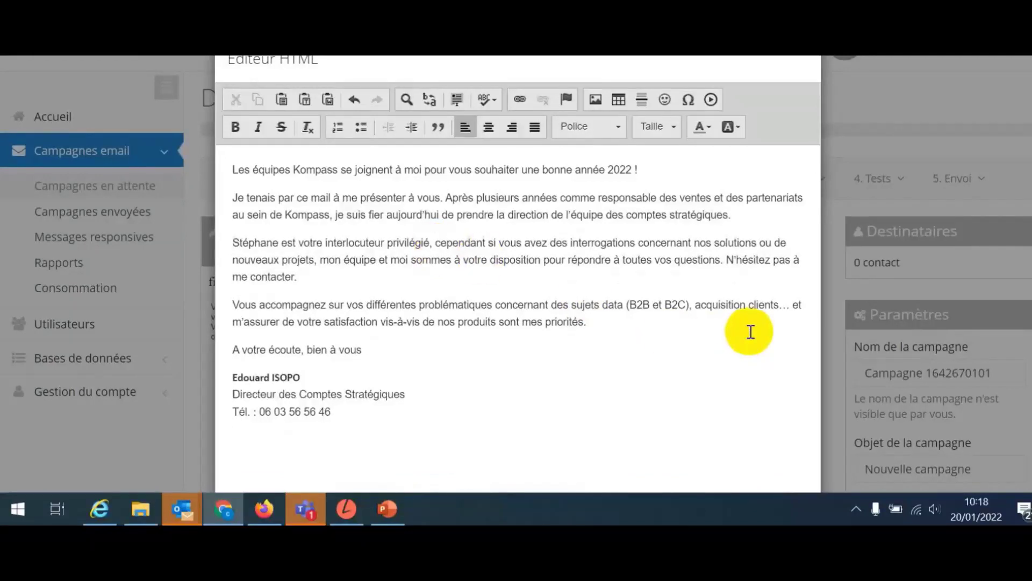
pyautogui.moveTo(751, 332); pyautogui.dragTo(1031, 283)
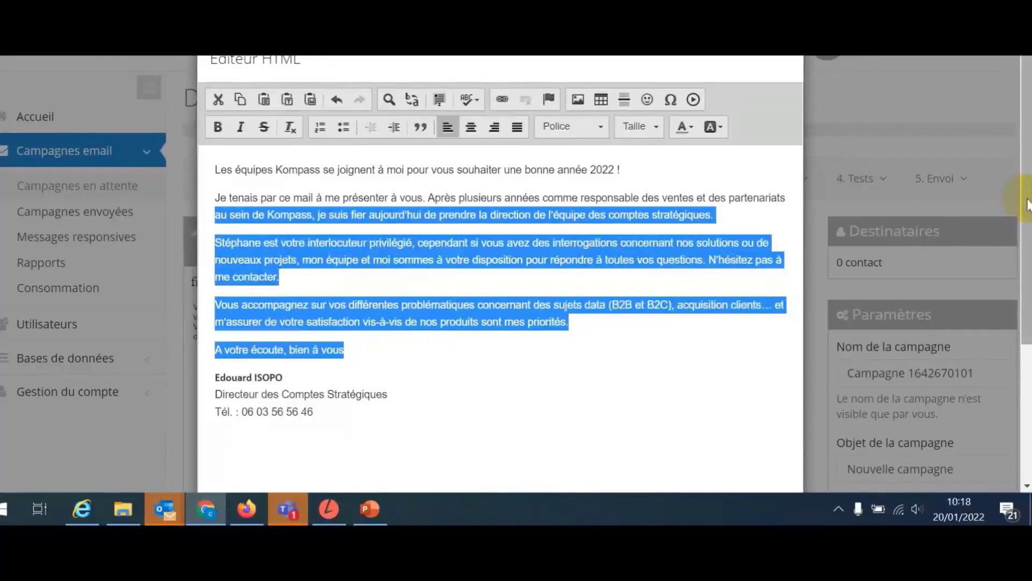
pyautogui.click(1027, 163)
pyautogui.click(746, 465)
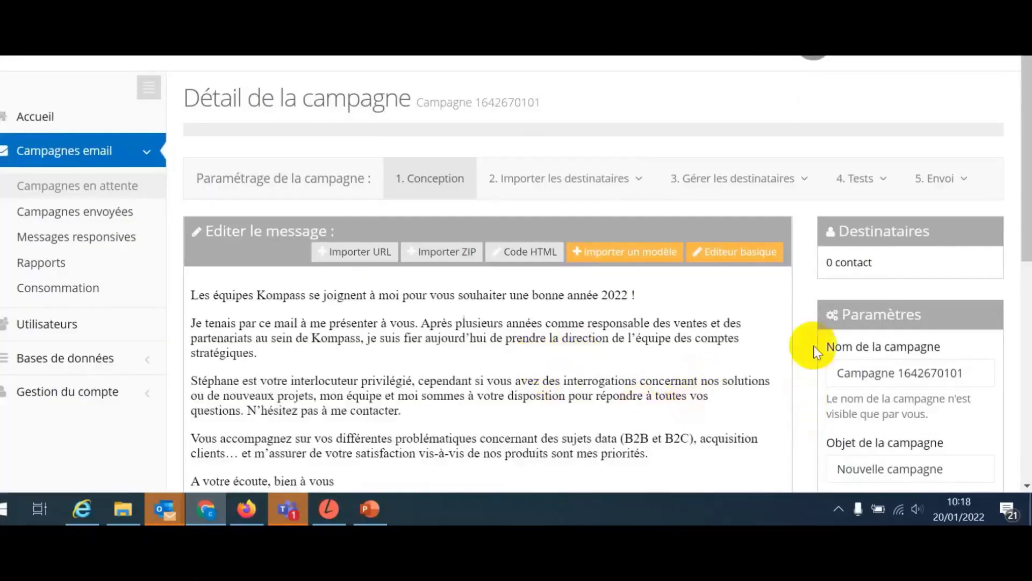
# Set the campaign subject to 'Meilleurs Voeux 2022 ! 🚀'.
pyautogui.moveTo(1028, 208); pyautogui.dragTo(1029, 298)
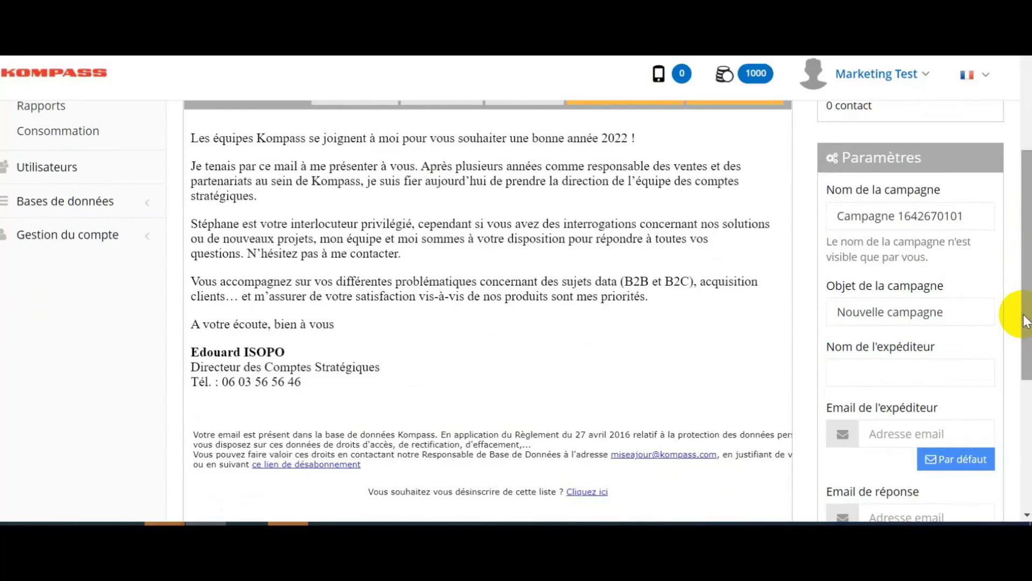
pyautogui.moveTo(1023, 316); pyautogui.dragTo(1024, 315)
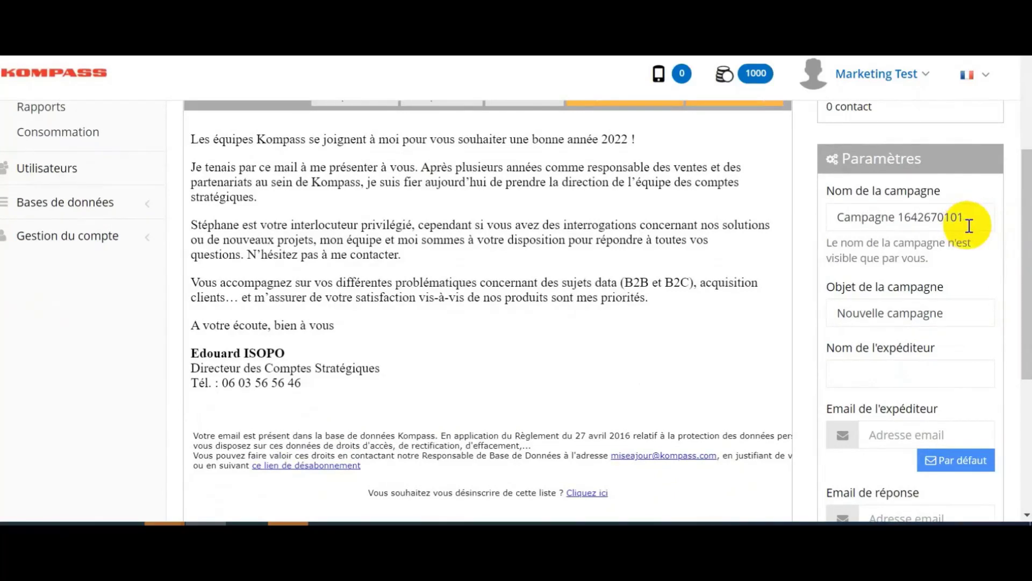
pyautogui.click(963, 316)
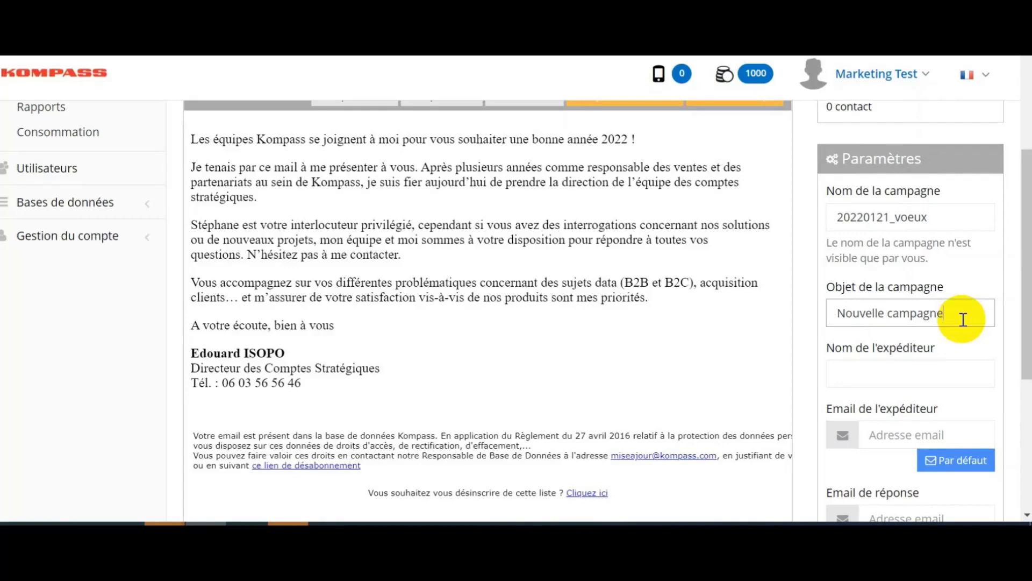
# Choose the suggested sender name, fill default sender and reply-to e-mails, and save.
pyautogui.click(907, 371)
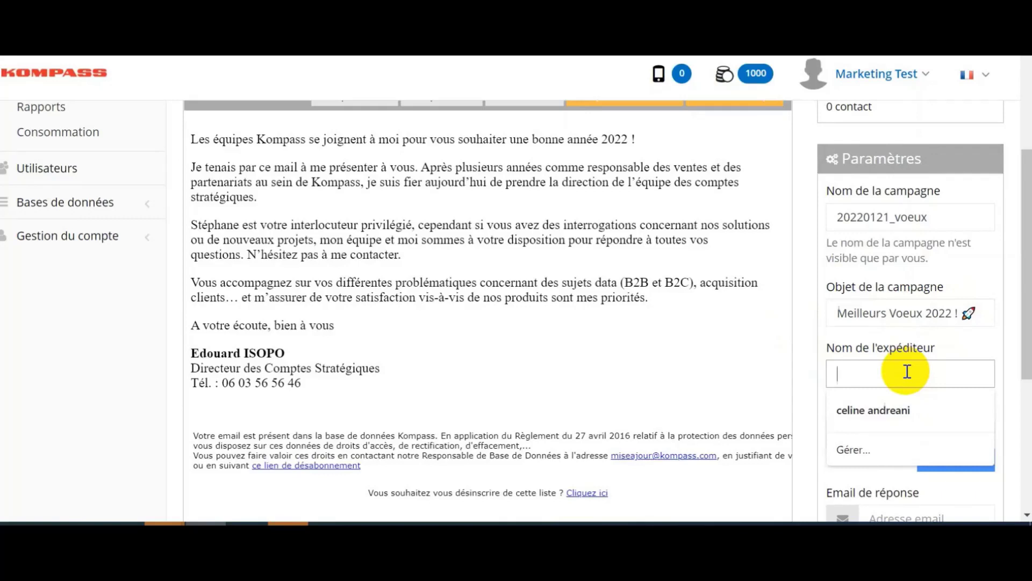
pyautogui.write('l')
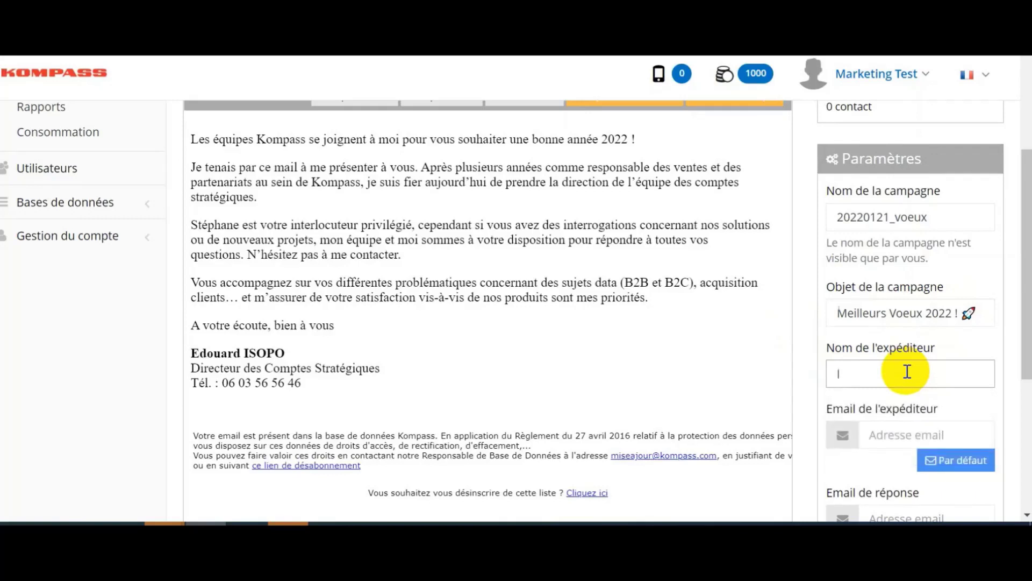
pyautogui.write('edouard')
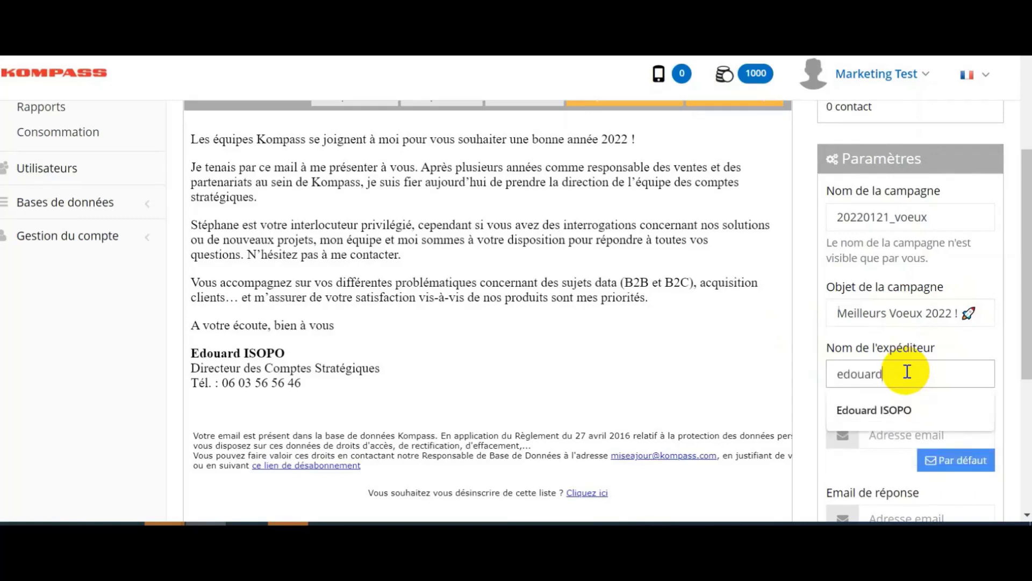
pyautogui.press('Down')
pyautogui.press('Return')
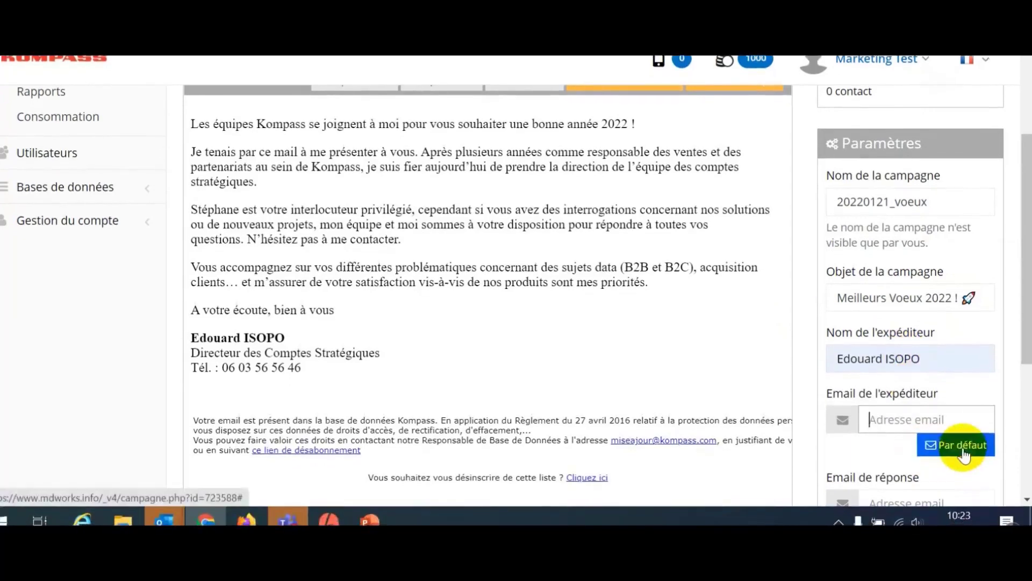
pyautogui.click(962, 454)
pyautogui.scroll(-3, 1016, 261)
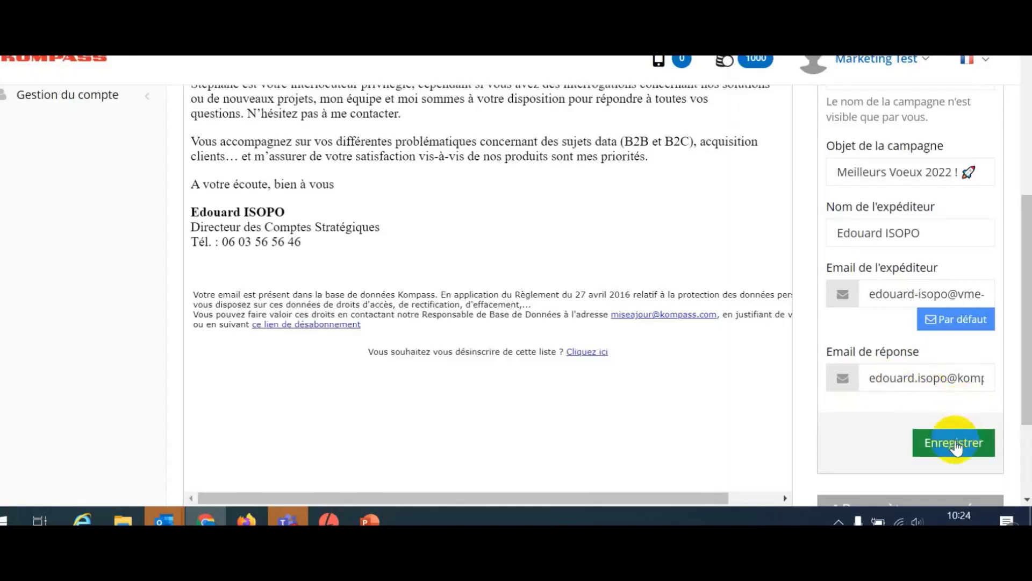
pyautogui.click(955, 444)
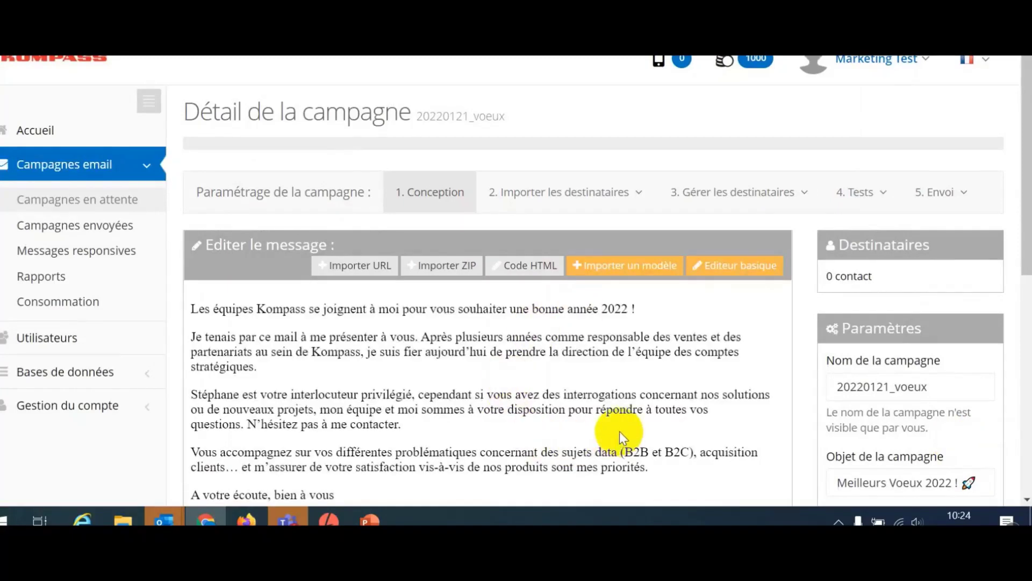
# Send a BAT test of the campaign to the test recipient's e-mail address.
pyautogui.click(854, 198)
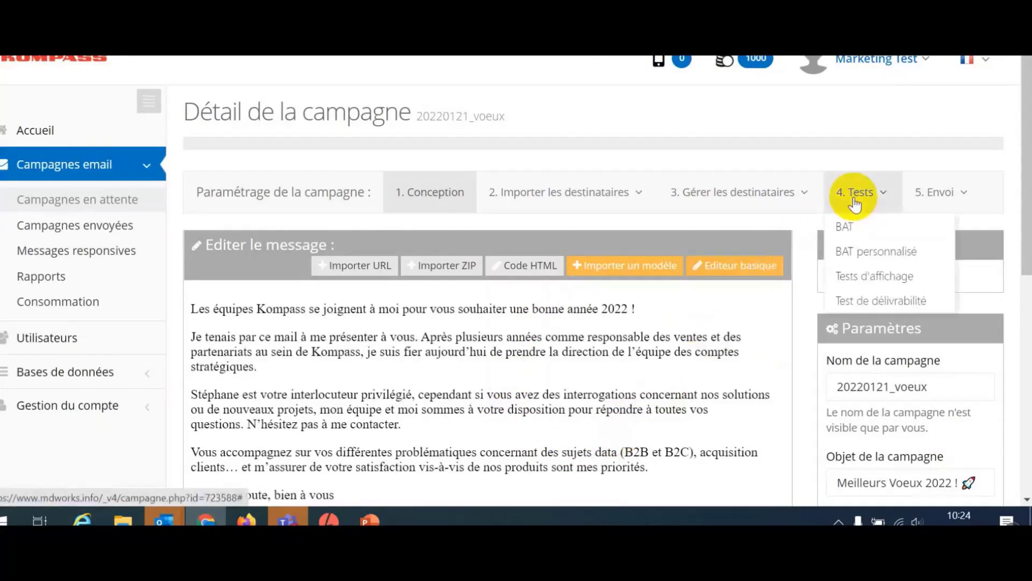
pyautogui.click(847, 226)
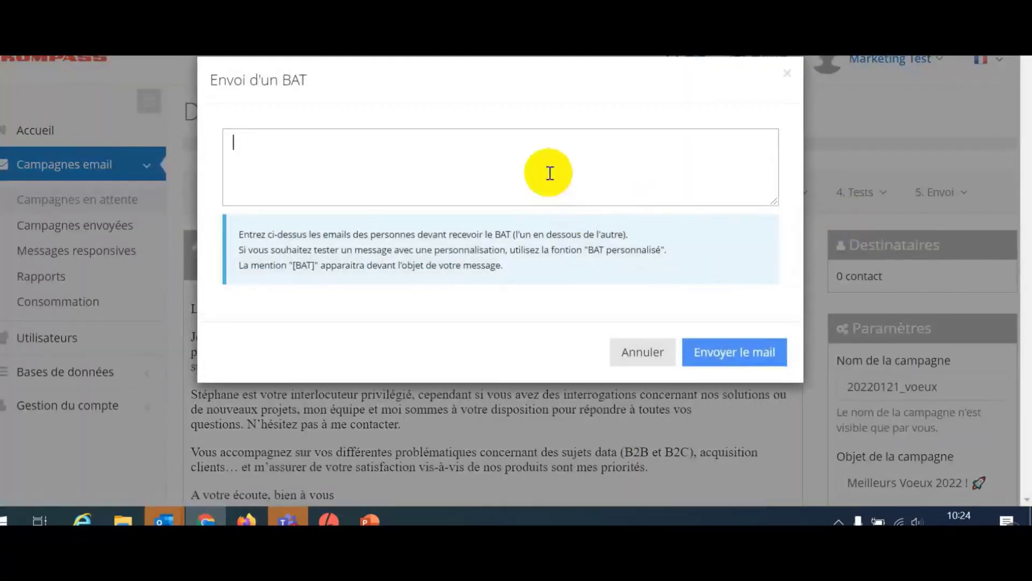
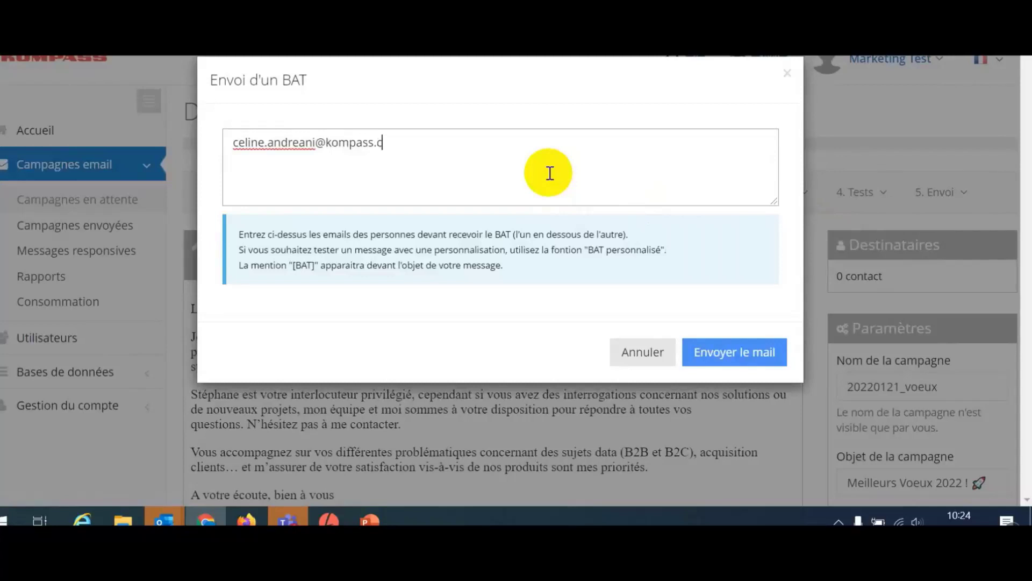
pyautogui.click(738, 356)
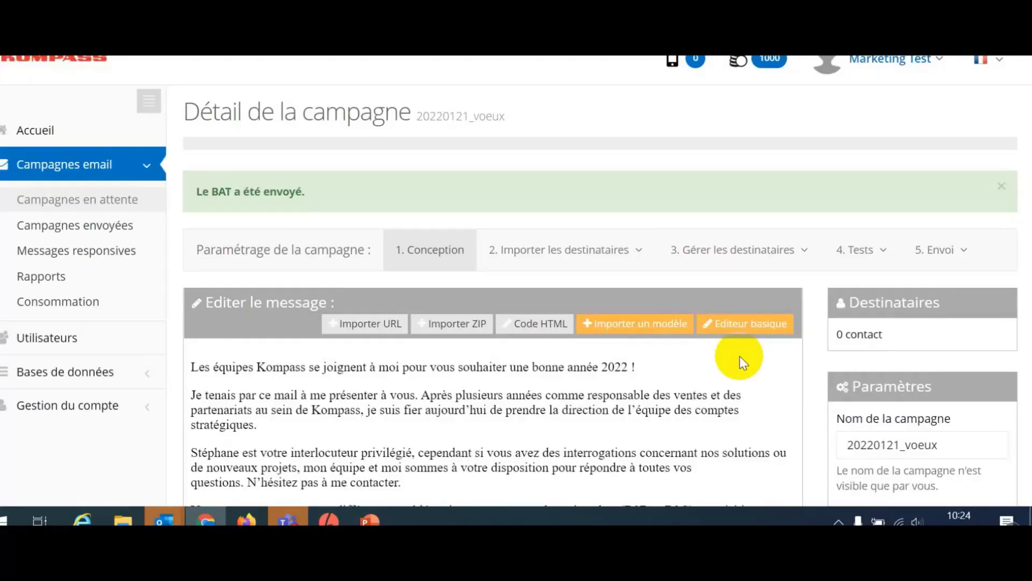
pyautogui.click(529, 261)
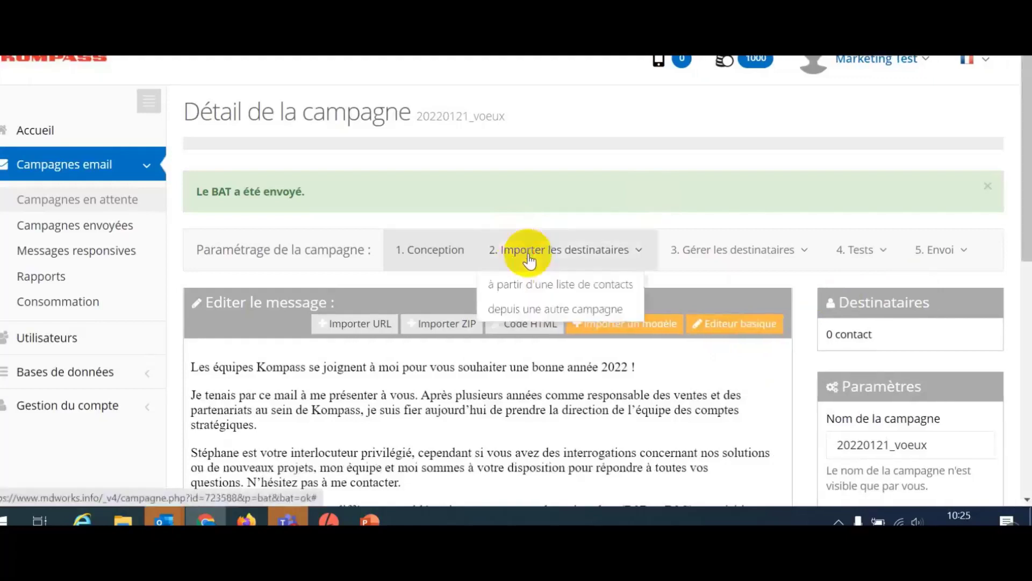
# Import the Base test 300 contact list, adding its 300 contacts to the campaign.
pyautogui.click(538, 282)
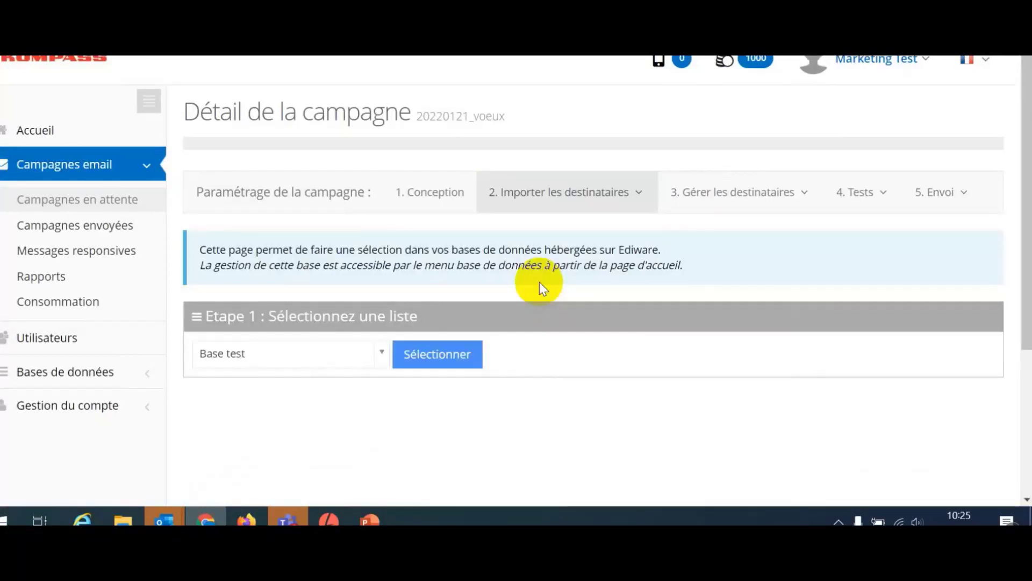
pyautogui.click(323, 355)
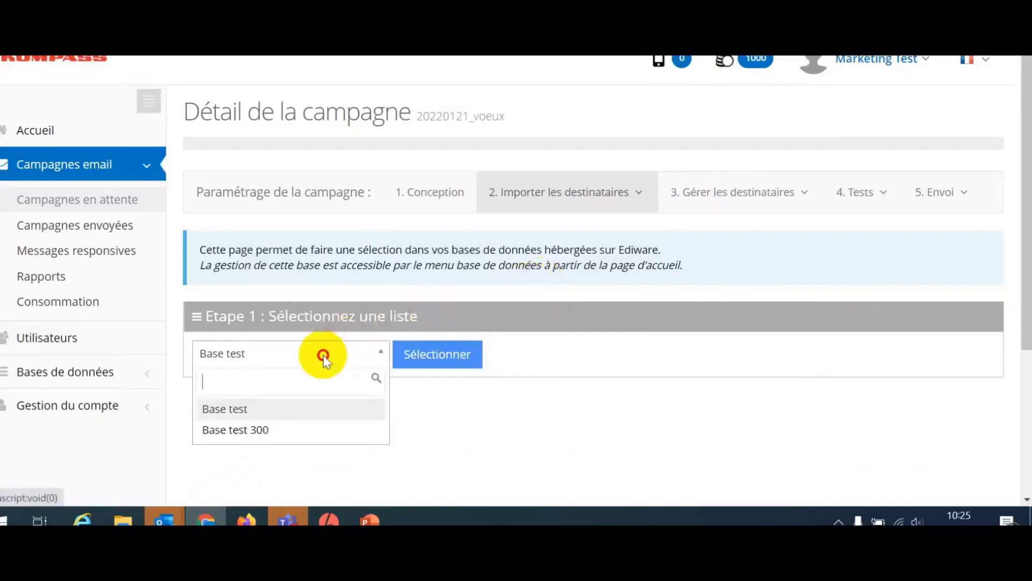
pyautogui.click(297, 433)
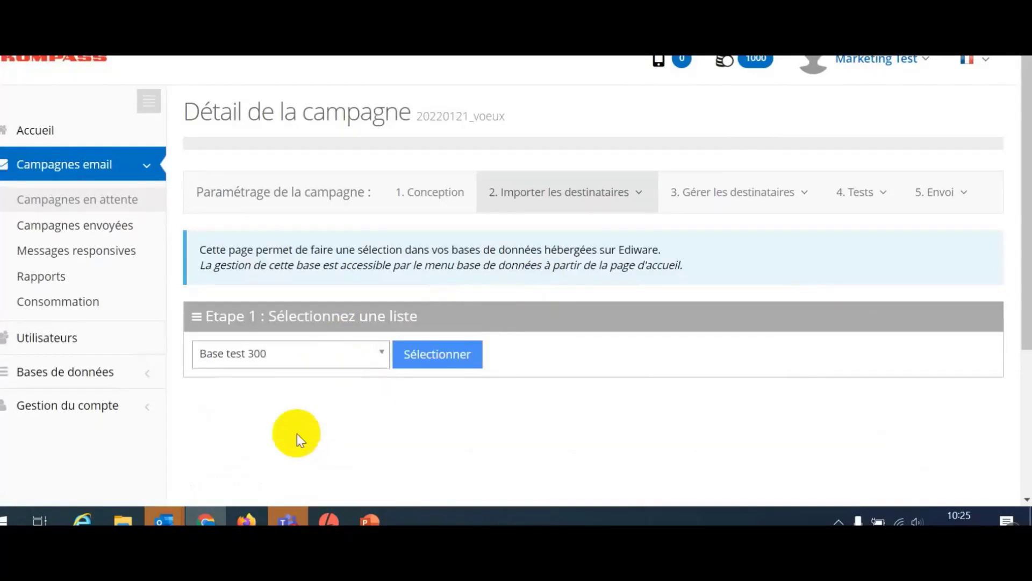
pyautogui.click(445, 363)
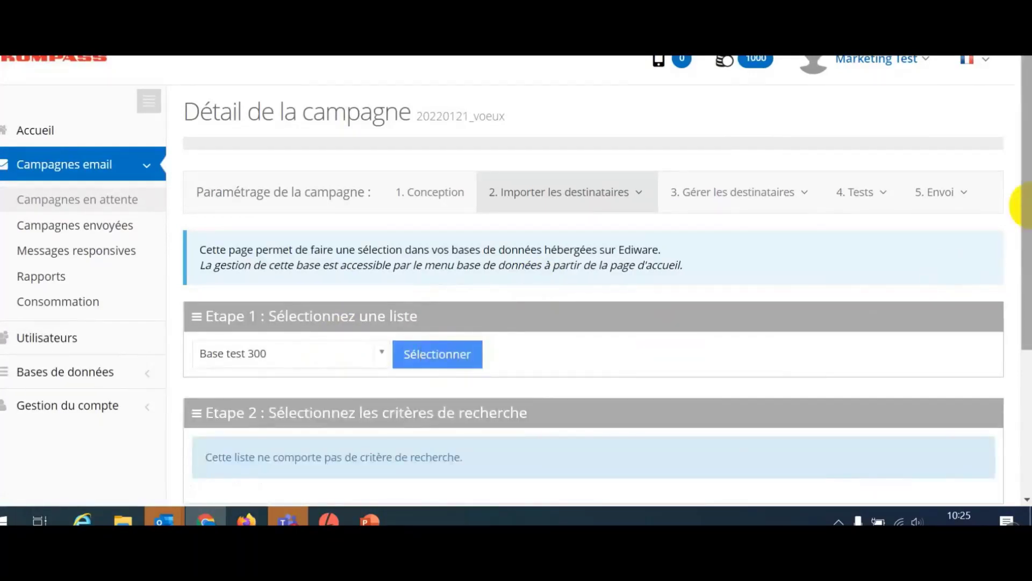
pyautogui.moveTo(1016, 194); pyautogui.dragTo(1016, 322)
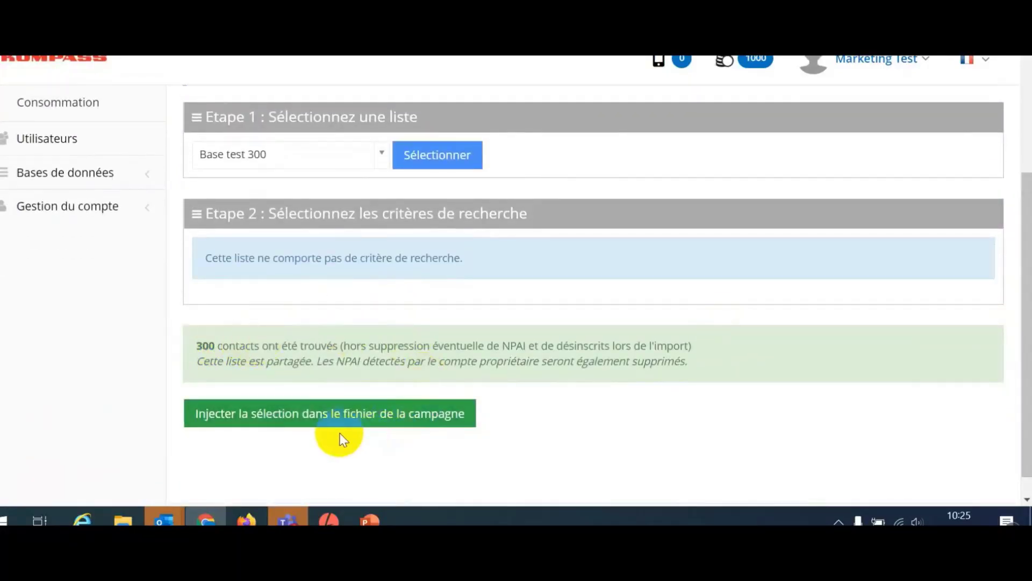
pyautogui.click(295, 422)
pyautogui.click(402, 430)
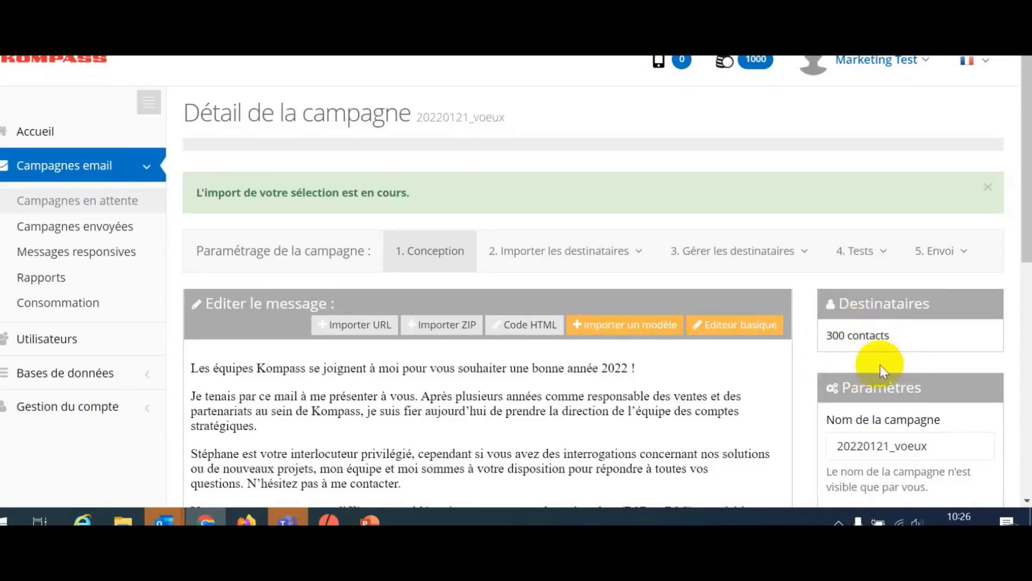
pyautogui.moveTo(1025, 204); pyautogui.dragTo(1024, 236)
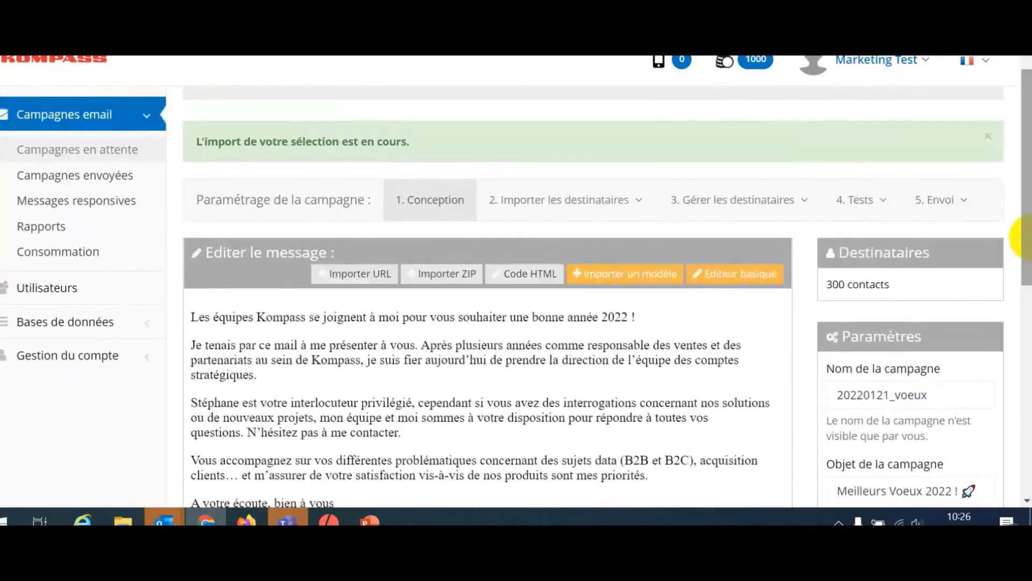
# Display the recipients table with the 300 imported contacts across 30 pages.
pyautogui.click(788, 199)
pyautogui.click(698, 242)
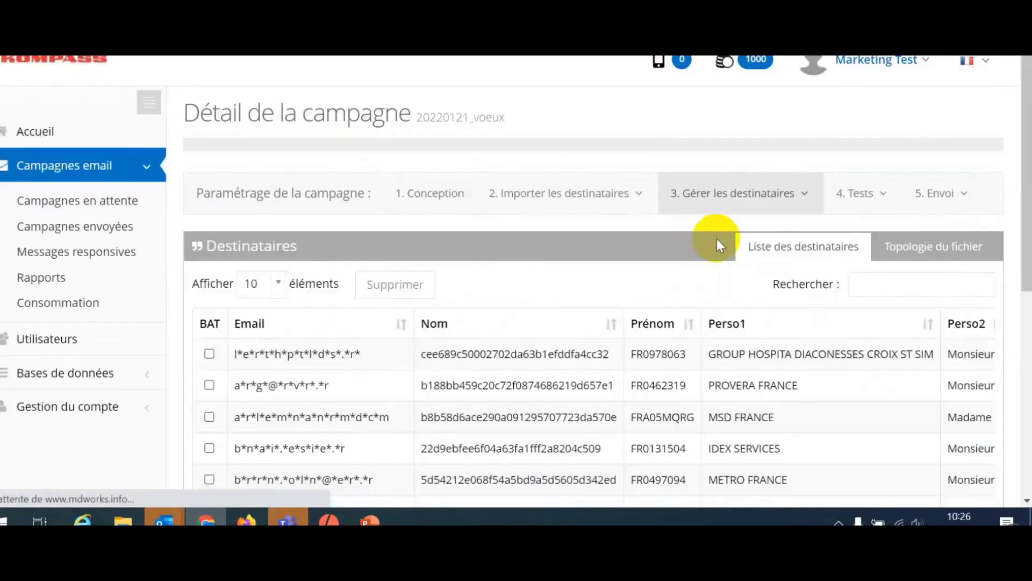
pyautogui.moveTo(1026, 167); pyautogui.dragTo(1026, 277)
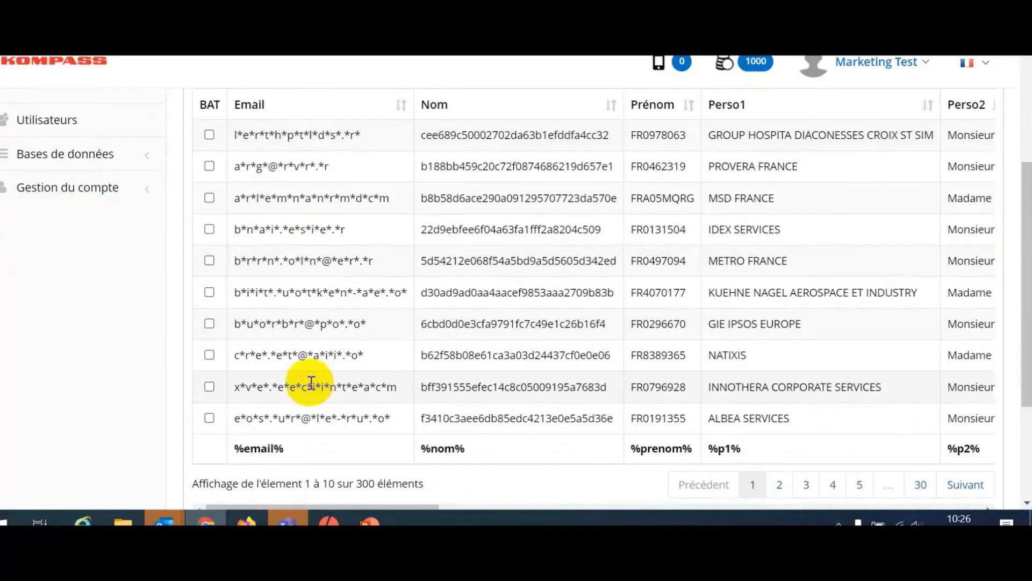
pyautogui.scroll(3, 452, 290)
pyautogui.click(934, 131)
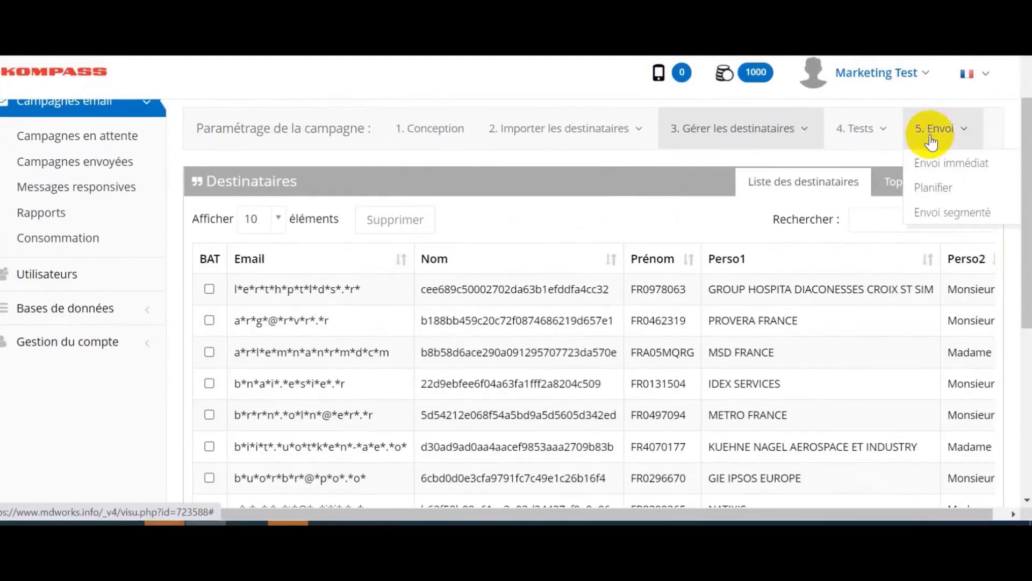
pyautogui.click(934, 185)
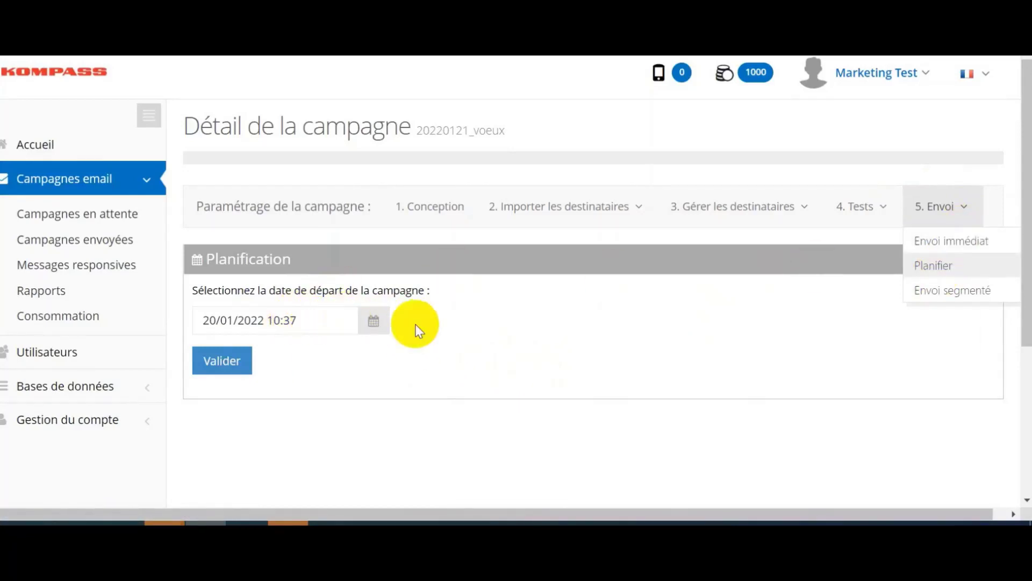
pyautogui.click(383, 319)
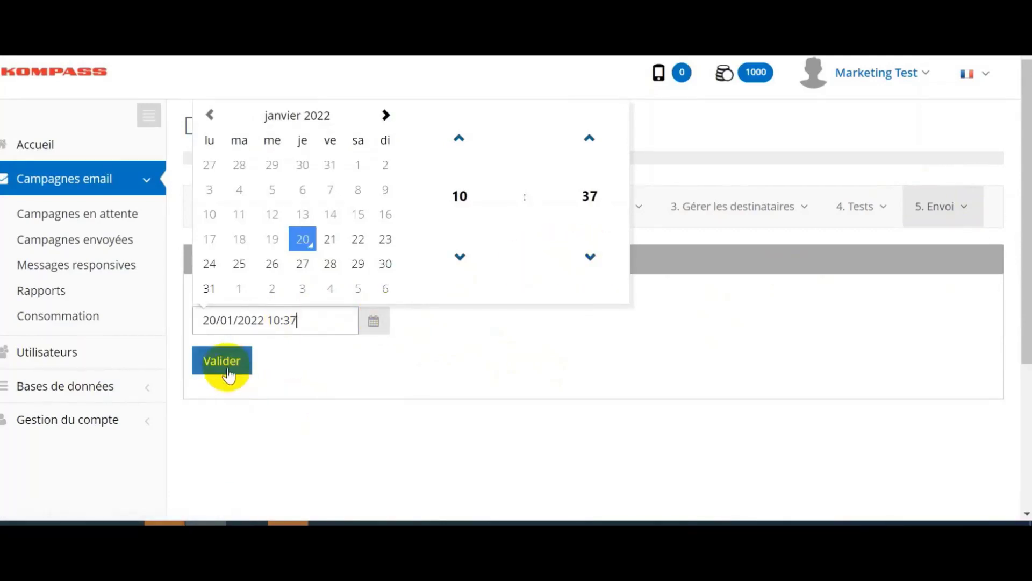
pyautogui.click(414, 335)
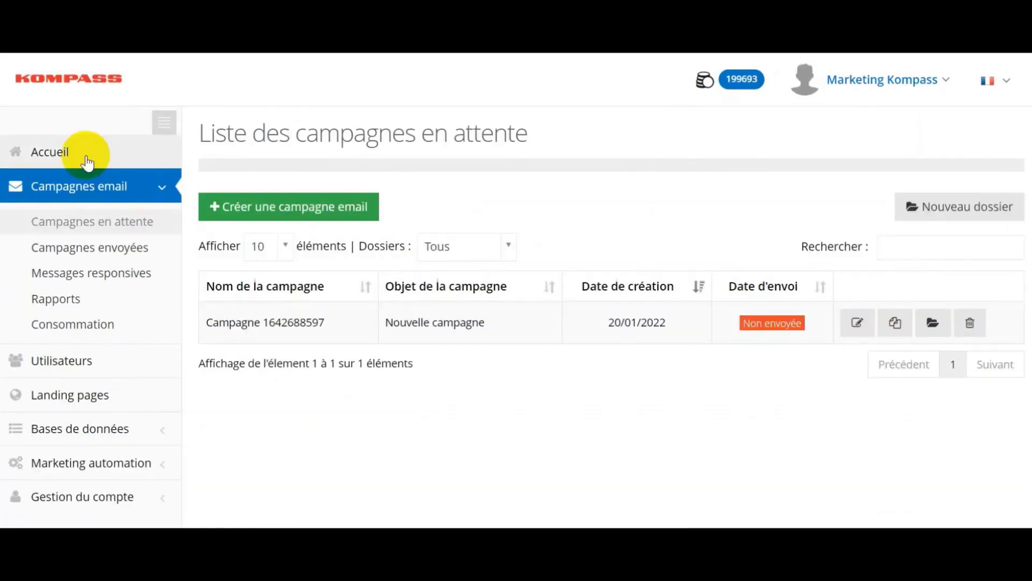
# Show global statistics for sent customer greetings campaign #722523: 5 458 sent, 421 opens, 25 clicks.
pyautogui.click(104, 259)
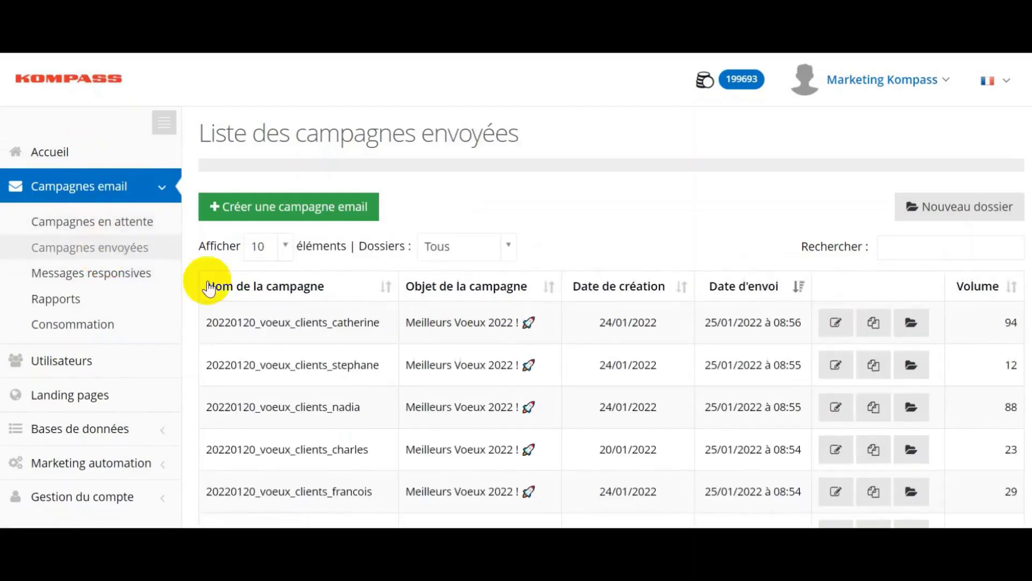
pyautogui.click(833, 334)
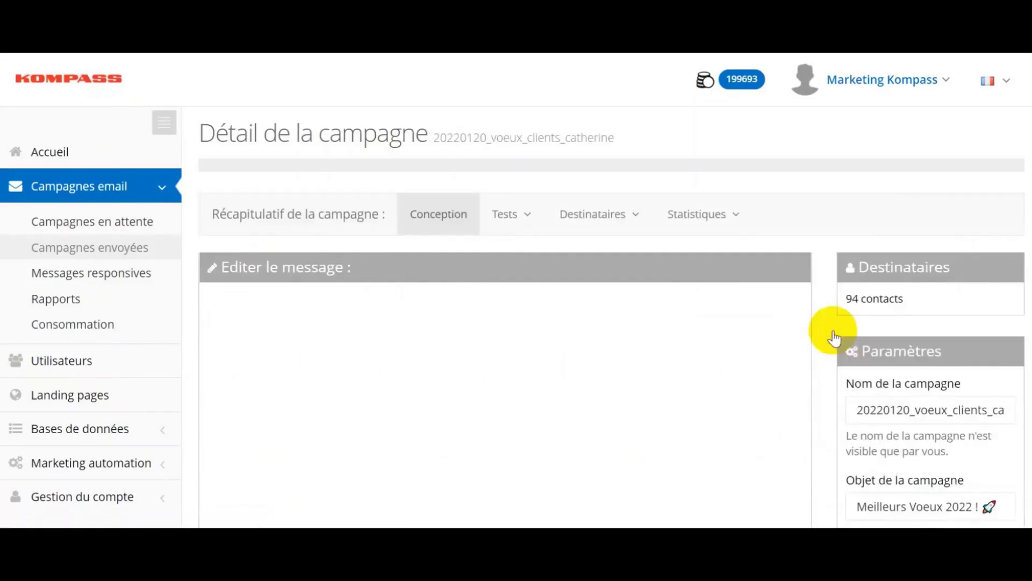
pyautogui.click(715, 216)
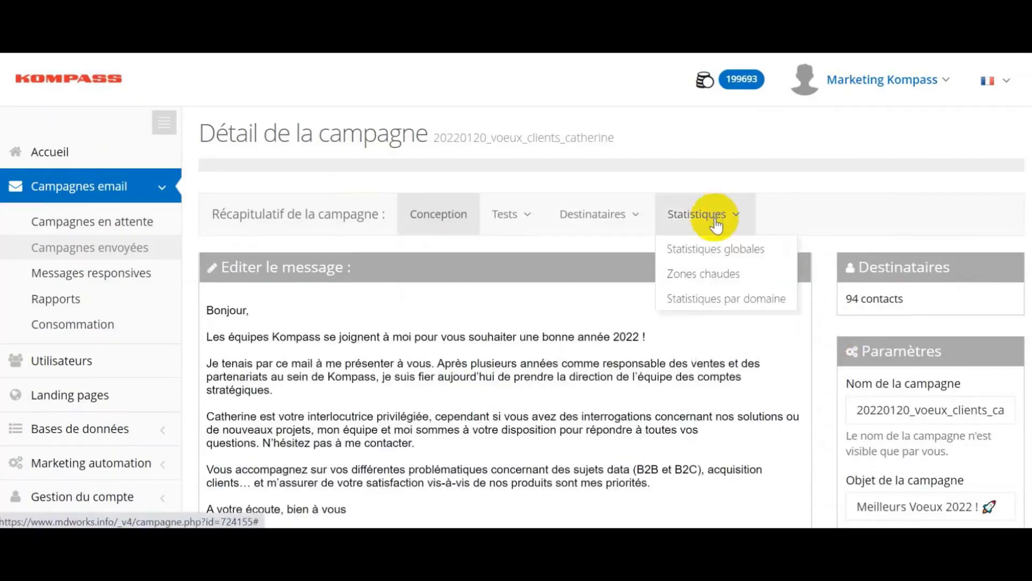
pyautogui.click(716, 250)
pyautogui.scroll(-3, 649, 263)
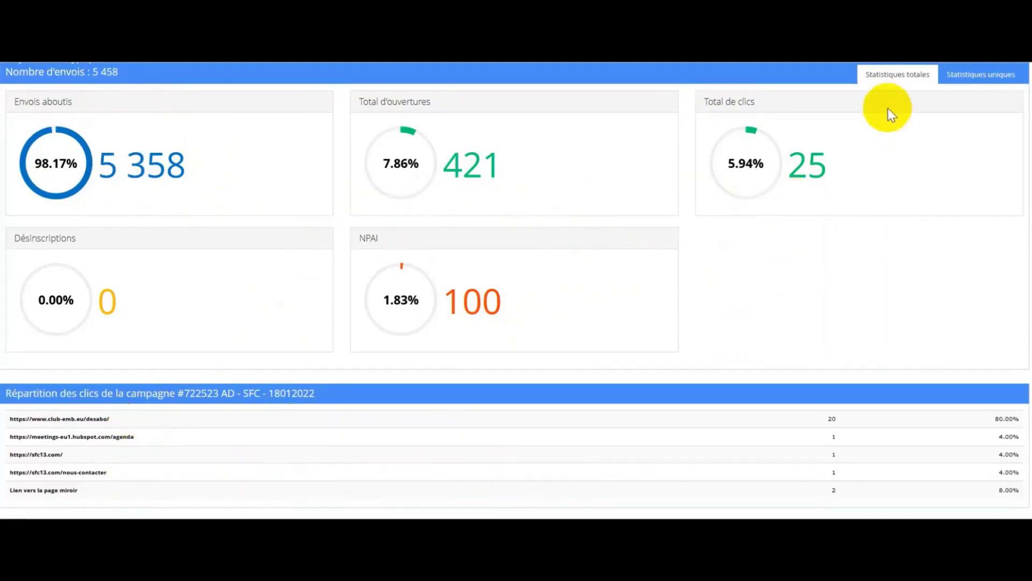
# Switch to Statistiques uniques to see 356 unique openers and 18 unique clickers.
pyautogui.click(993, 81)
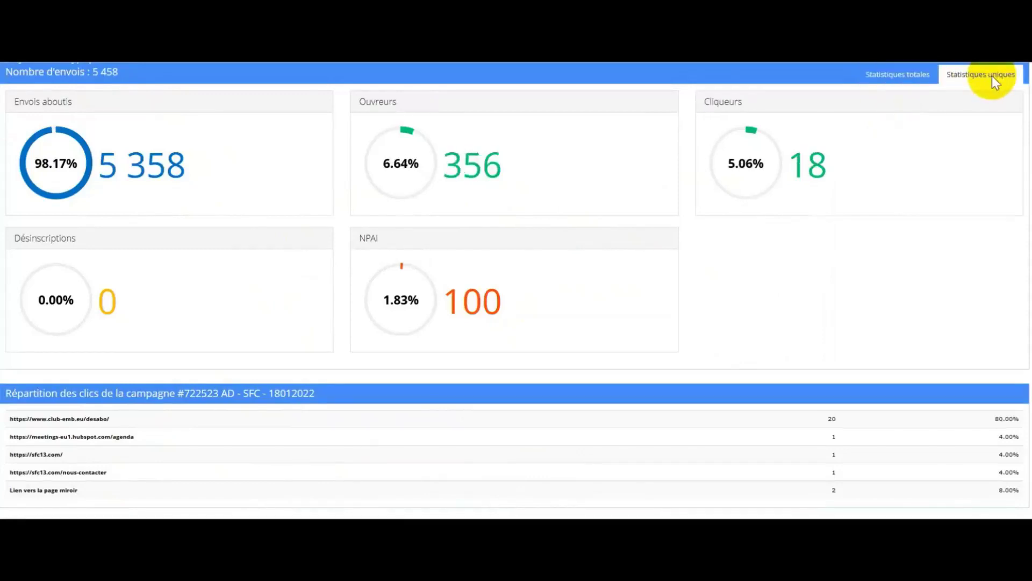